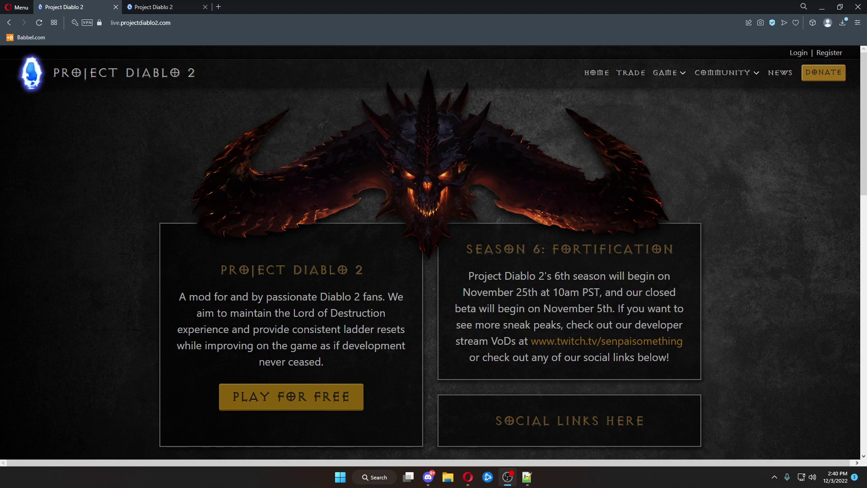
Open the Create Account form from Register and erase the autofilled email and password
{"action": "left_click", "coordinate": [832, 53]}
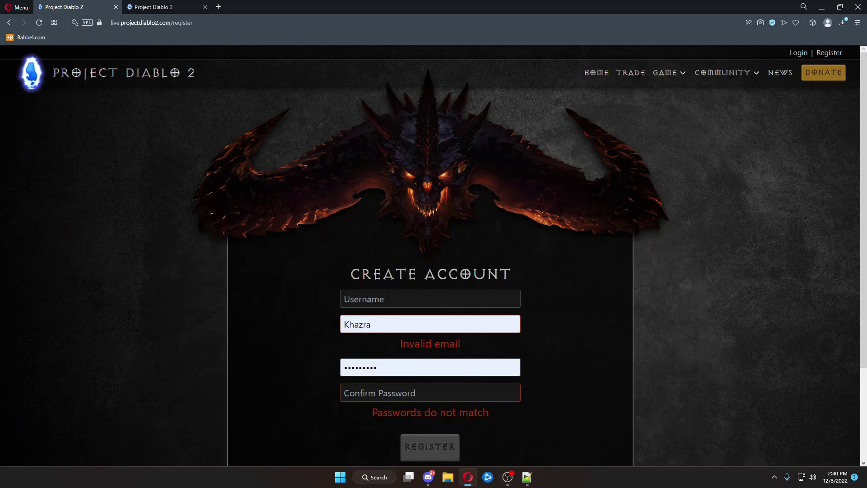
{"action": "left_click", "coordinate": [387, 324]}
{"action": "key", "text": "ctrl+a"}
{"action": "key", "text": "BackSpace"}
{"action": "left_click", "coordinate": [486, 350]}
{"action": "key", "text": "BackSpace"}
{"action": "key", "text": "ctrl+a"}
{"action": "key", "text": "BackSpace"}
Step through the now-empty Username, Email, Password and Confirm Password fields
{"action": "left_click", "coordinate": [426, 306]}
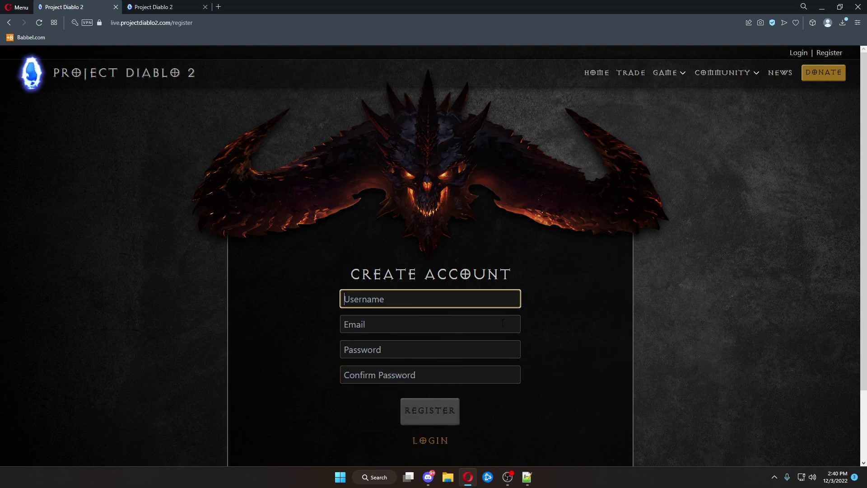
{"action": "left_click", "coordinate": [392, 322]}
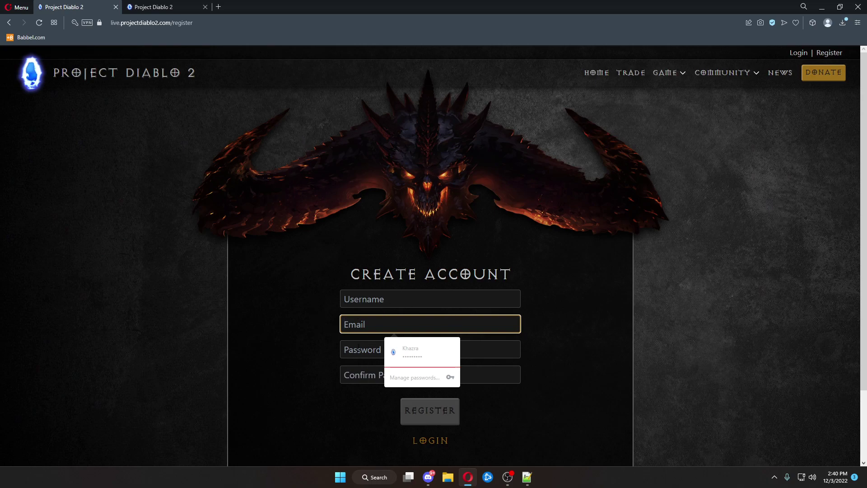
{"action": "left_click", "coordinate": [494, 347]}
{"action": "key", "text": "Tab"}
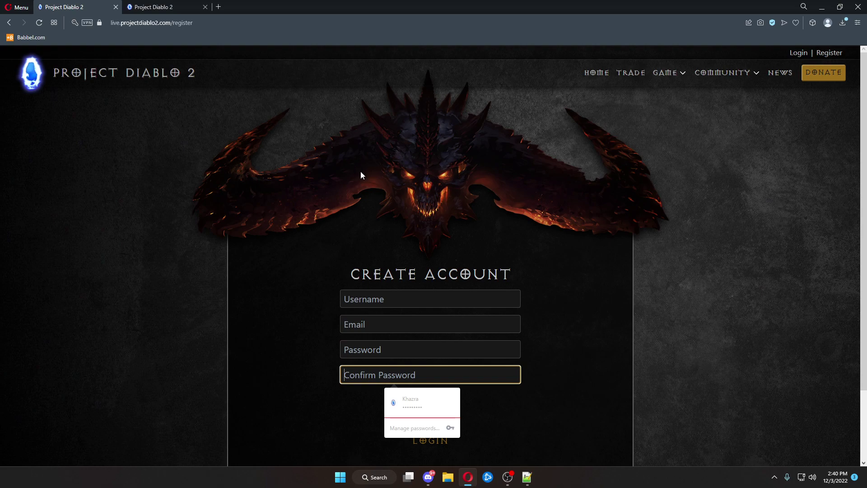
Log in to the old Project Diablo 2 site with saved credentials and open Manage Your Account
{"action": "left_click", "coordinate": [423, 317]}
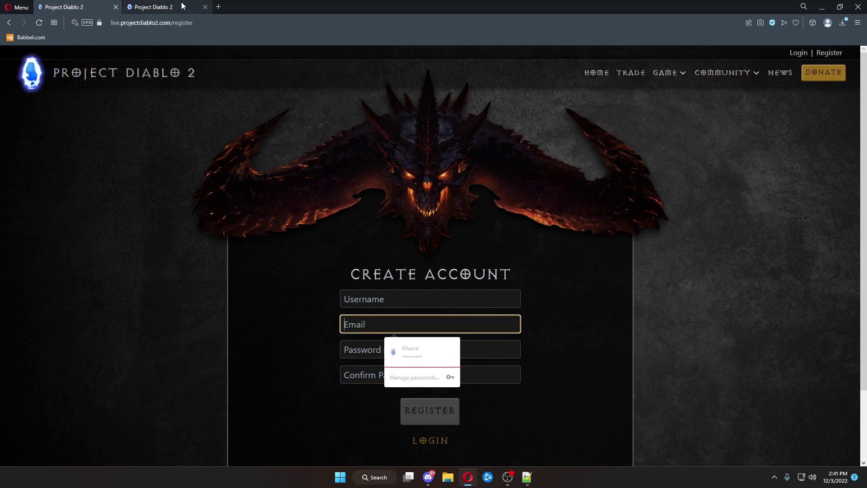
{"action": "left_click", "coordinate": [168, 5]}
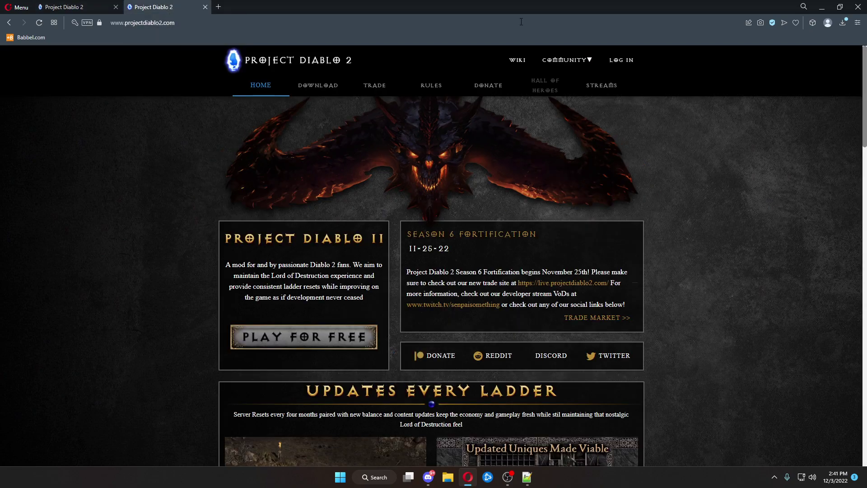
{"action": "left_click", "coordinate": [622, 59]}
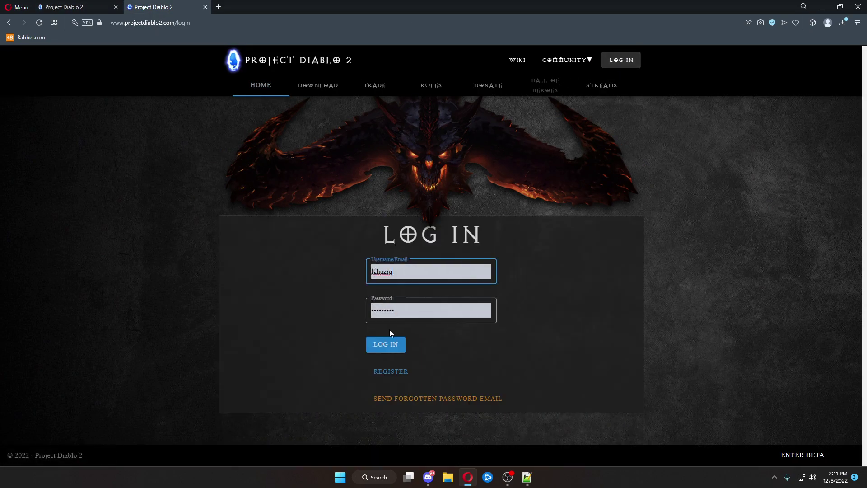
{"action": "left_click", "coordinate": [392, 343]}
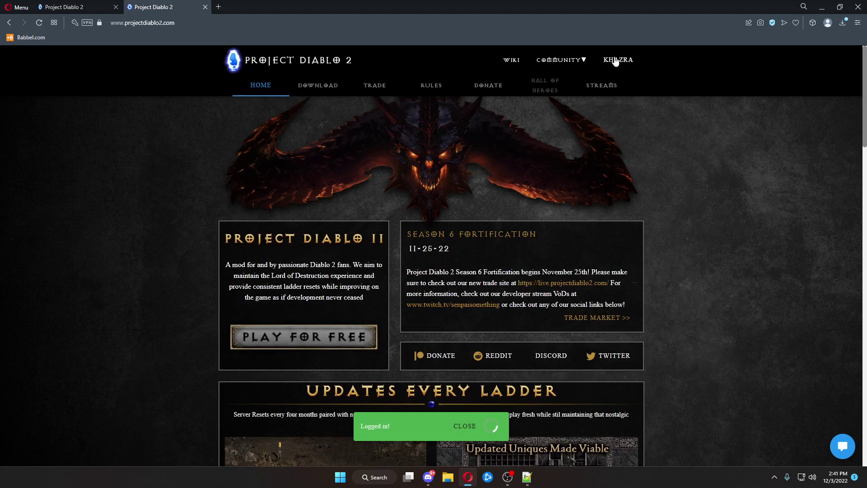
{"action": "mouse_move", "coordinate": [615, 61]}
{"action": "left_click", "coordinate": [629, 87]}
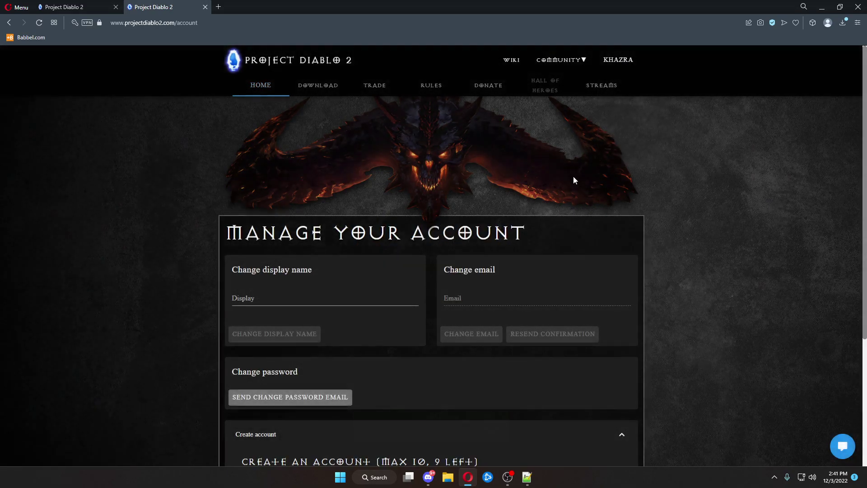
Scroll through the Manage Your Account page, highlighting the Change email text
{"action": "scroll", "coordinate": [572, 186], "scroll_direction": "down", "scroll_amount": 4}
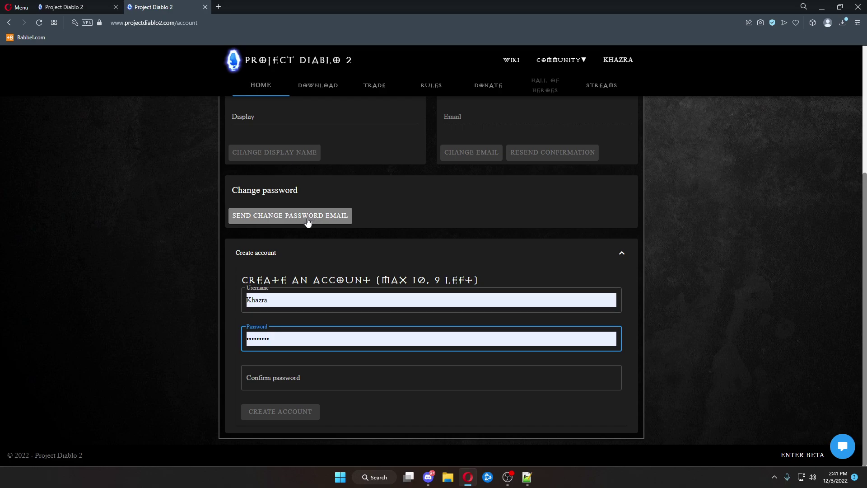
{"action": "scroll", "coordinate": [567, 237], "scroll_direction": "up", "scroll_amount": 4}
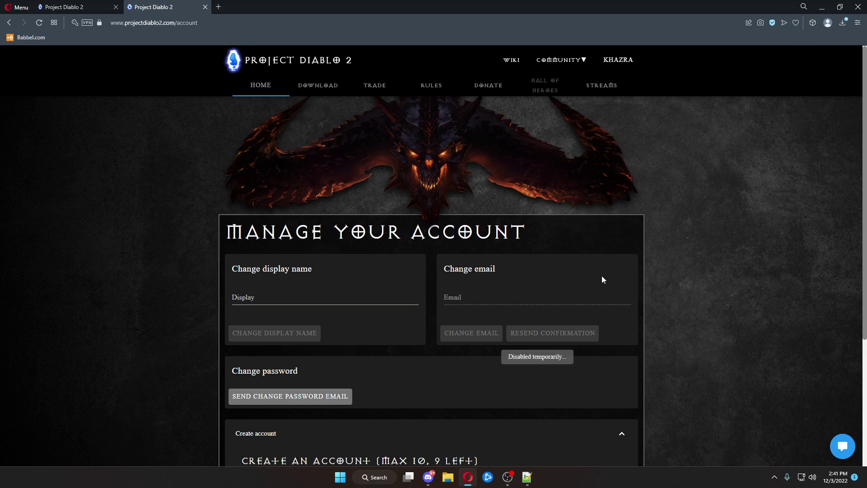
{"action": "scroll", "coordinate": [556, 267], "scroll_direction": "down", "scroll_amount": 1}
{"action": "left_click_drag", "start_coordinate": [426, 247], "coordinate": [546, 247]}
{"action": "left_click", "coordinate": [507, 231]}
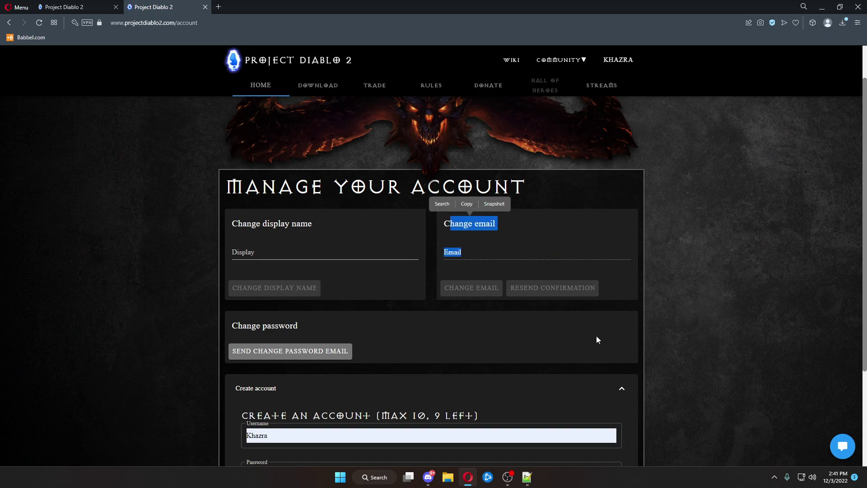
{"action": "left_click", "coordinate": [518, 350]}
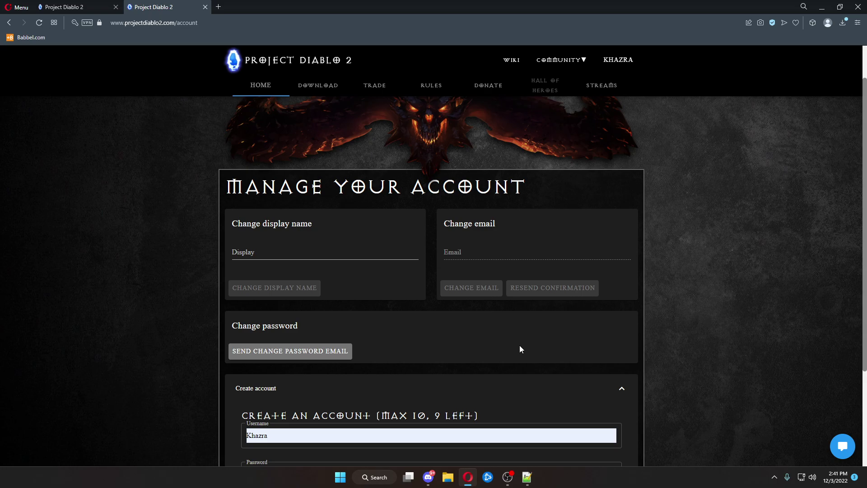
{"action": "scroll", "coordinate": [441, 314], "scroll_direction": "down", "scroll_amount": 1}
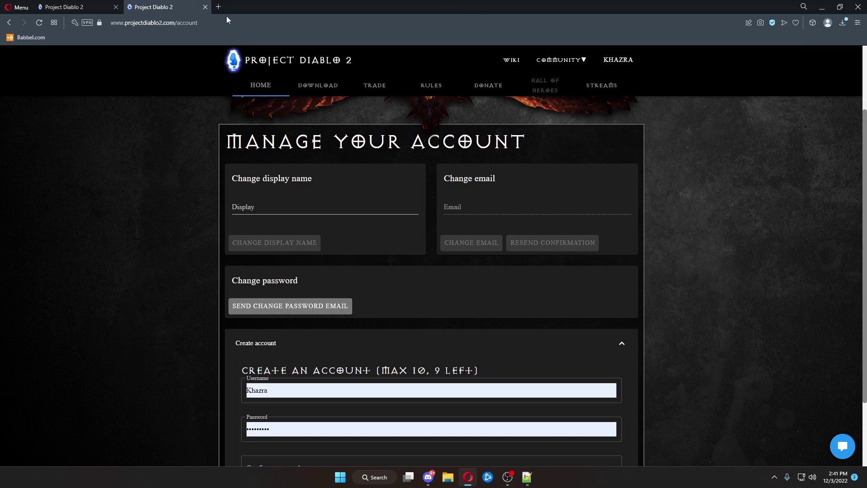
Log in to the trade site with the autofilled credentials and open Settings from the user menu
{"action": "left_click", "coordinate": [77, 7]}
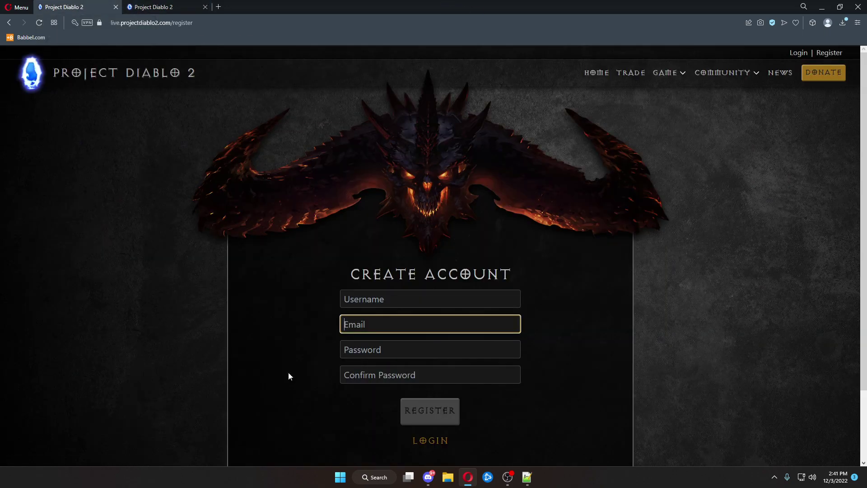
{"action": "left_click", "coordinate": [387, 325]}
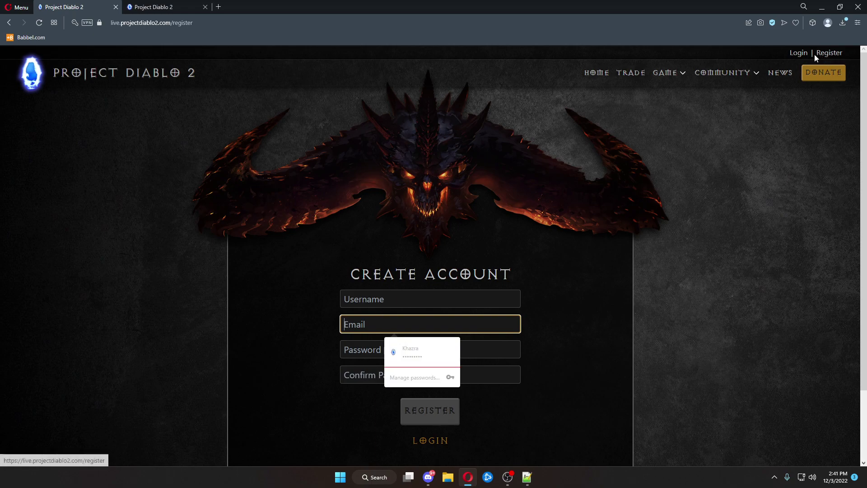
{"action": "left_click", "coordinate": [798, 53]}
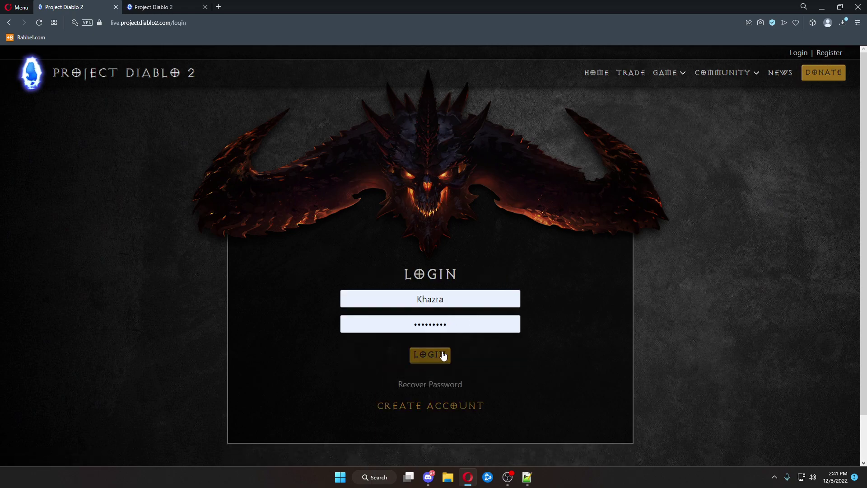
{"action": "left_click", "coordinate": [442, 355]}
{"action": "left_click", "coordinate": [816, 53]}
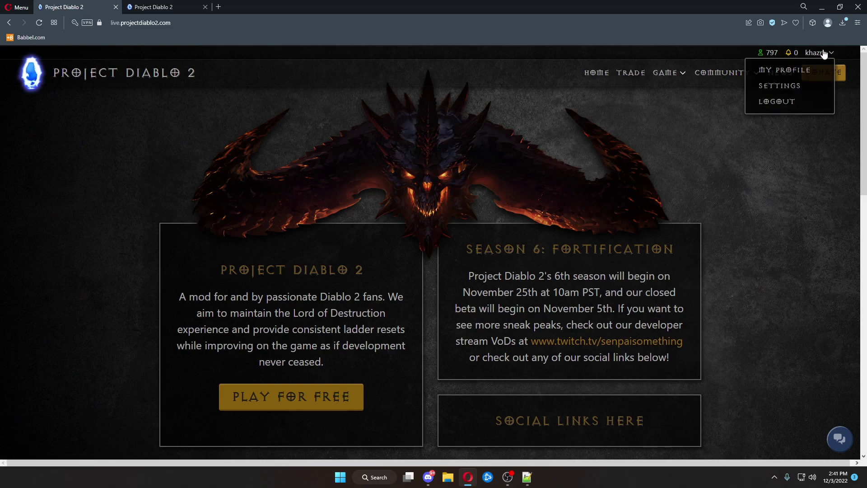
{"action": "left_click", "coordinate": [783, 86]}
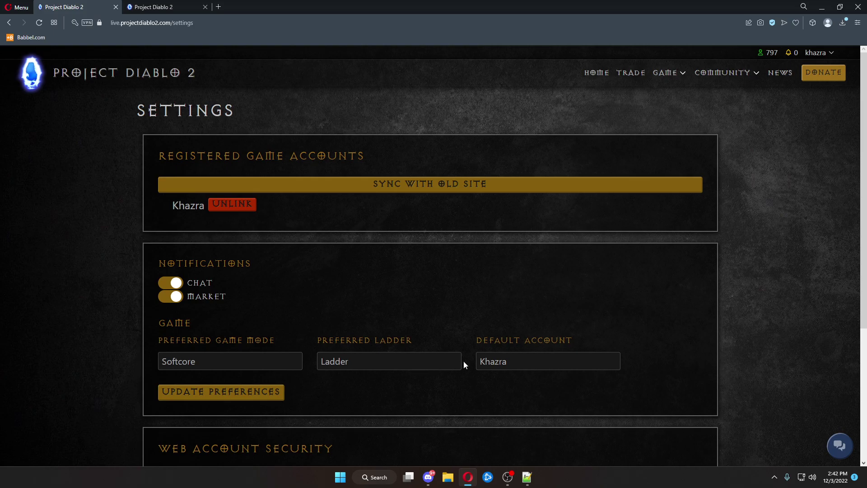
Switch to Discord and read through the #beta-site-bug-reports channel
{"action": "left_click", "coordinate": [429, 477]}
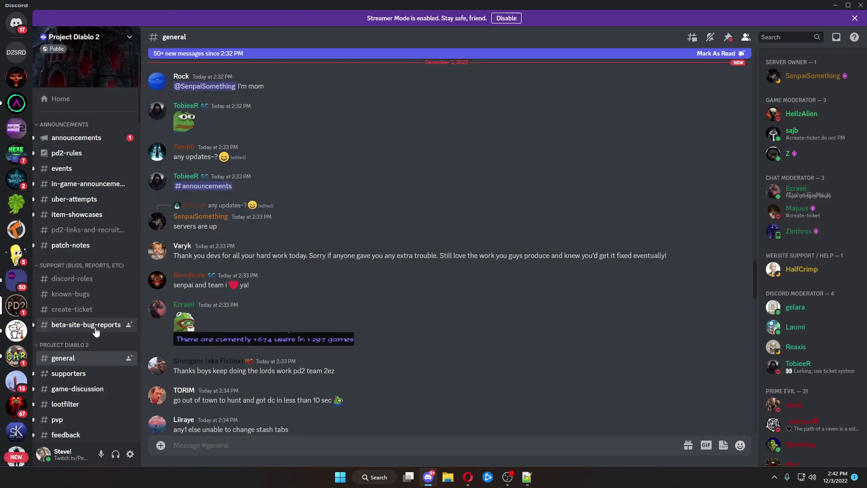
{"action": "left_click", "coordinate": [120, 322]}
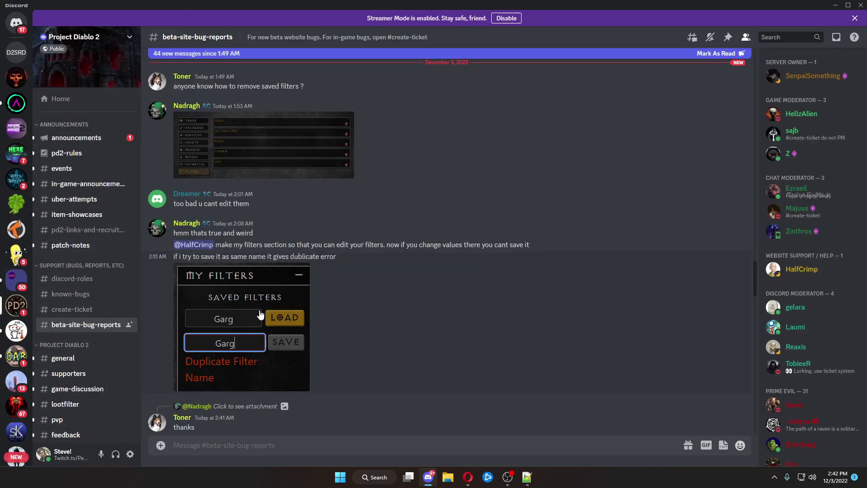
{"action": "scroll", "coordinate": [405, 338], "scroll_direction": "up", "scroll_amount": 10}
{"action": "scroll", "coordinate": [452, 285], "scroll_direction": "down", "scroll_amount": 20}
{"action": "scroll", "coordinate": [450, 307], "scroll_direction": "down", "scroll_amount": 5}
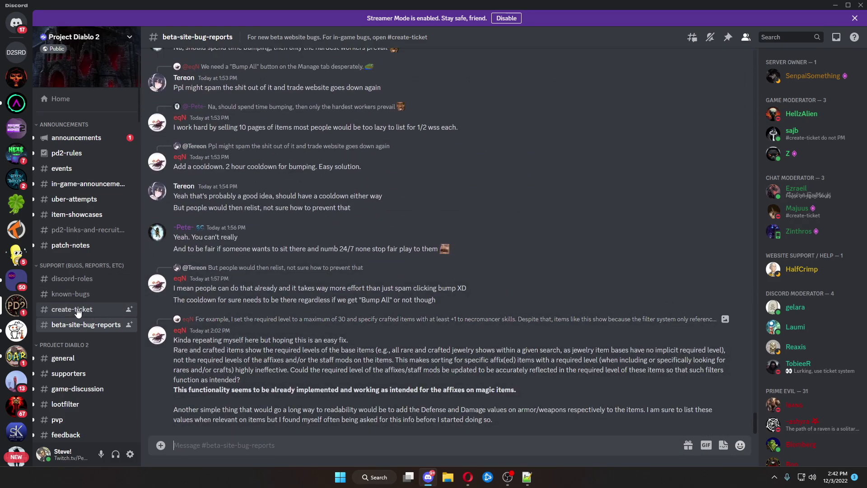
Create a website bug ticket in #create-ticket and open #site-bug-2744 to reply
{"action": "left_click", "coordinate": [77, 312]}
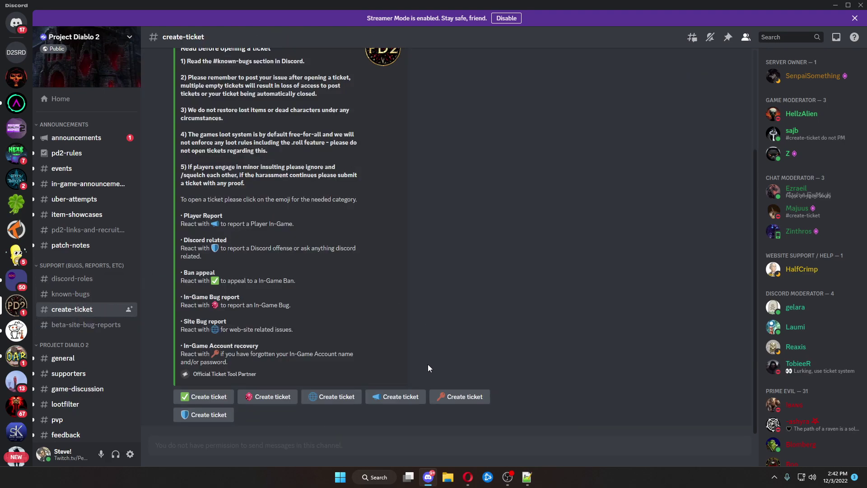
{"action": "left_click", "coordinate": [333, 399]}
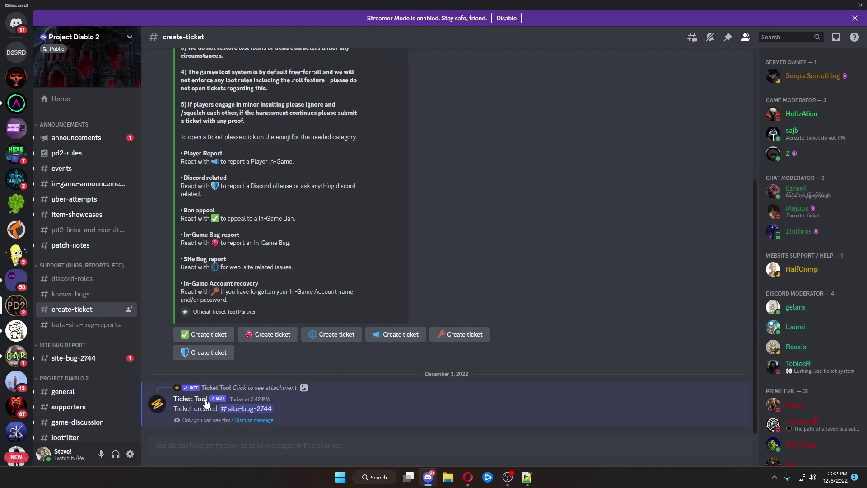
{"action": "left_click", "coordinate": [73, 358]}
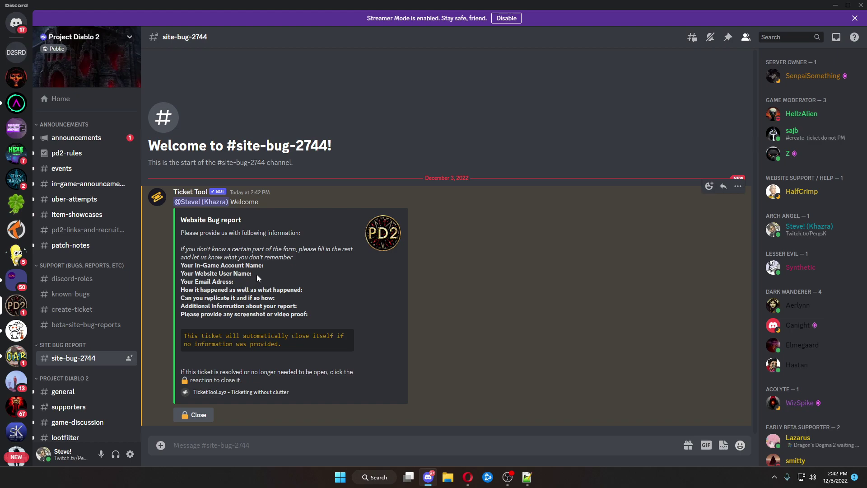
{"action": "left_click_drag", "start_coordinate": [270, 268], "coordinate": [229, 282]}
{"action": "left_click", "coordinate": [335, 451]}
Return to the browser and open the trade site's Trade market page
{"action": "left_click", "coordinate": [834, 5]}
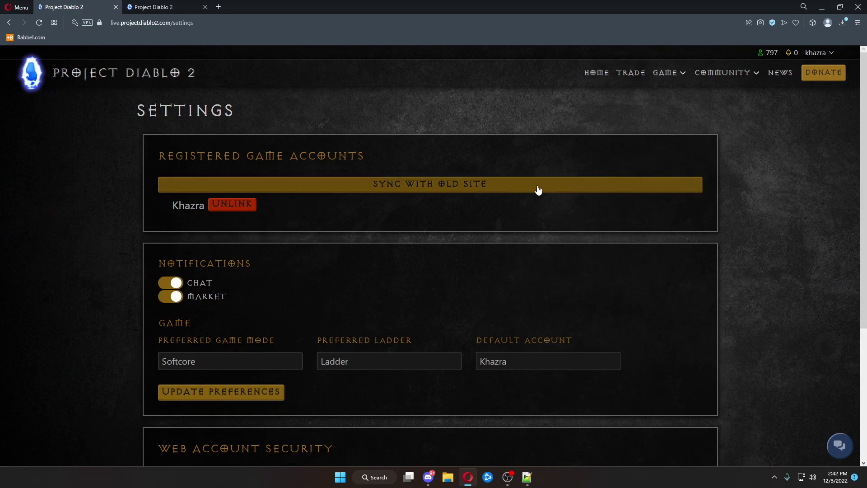
{"action": "left_click", "coordinate": [595, 73]}
{"action": "left_click", "coordinate": [620, 73]}
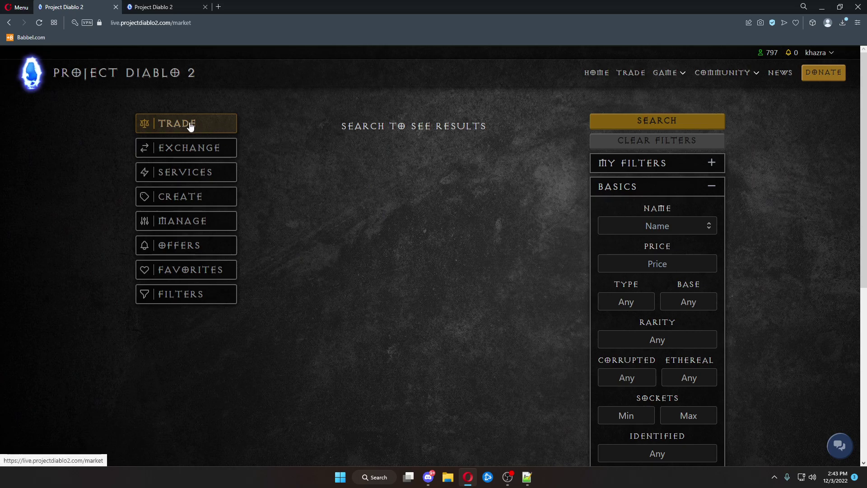
Set the item Name filter to Shako, then replace it with Harlequin Crest
{"action": "left_click_drag", "start_coordinate": [458, 126], "coordinate": [465, 127]}
{"action": "key", "text": "Tab"}
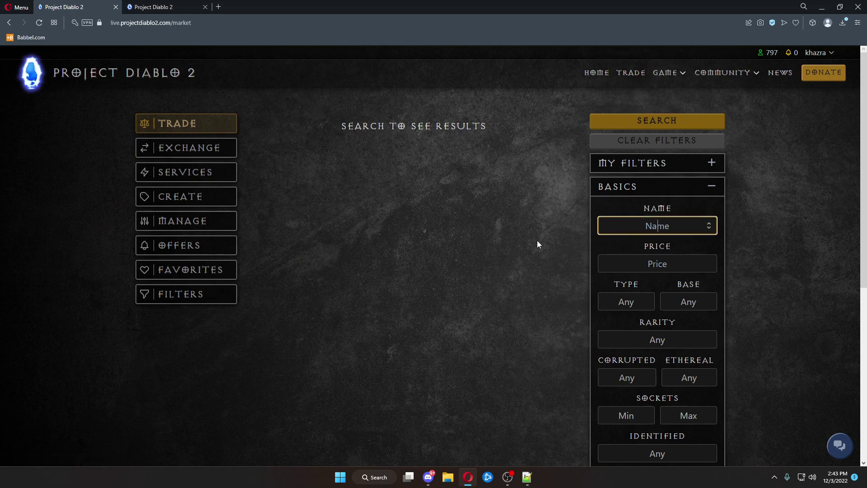
{"action": "type", "text": "sha"}
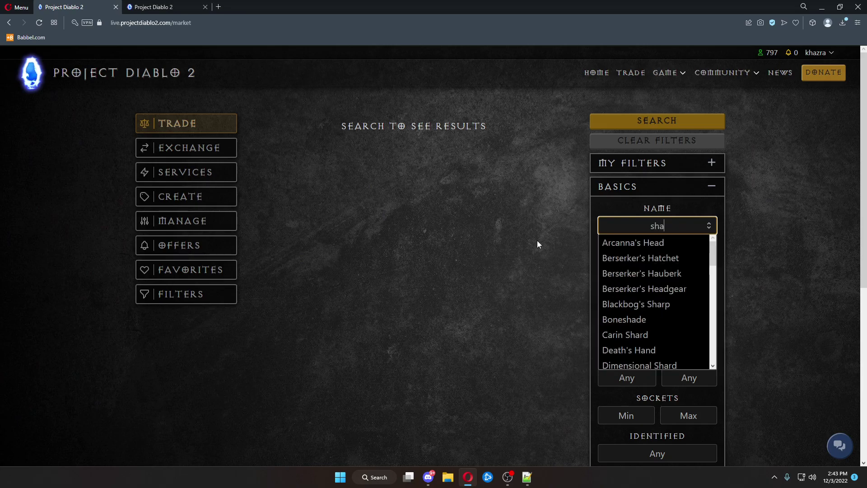
{"action": "type", "text": "ko"}
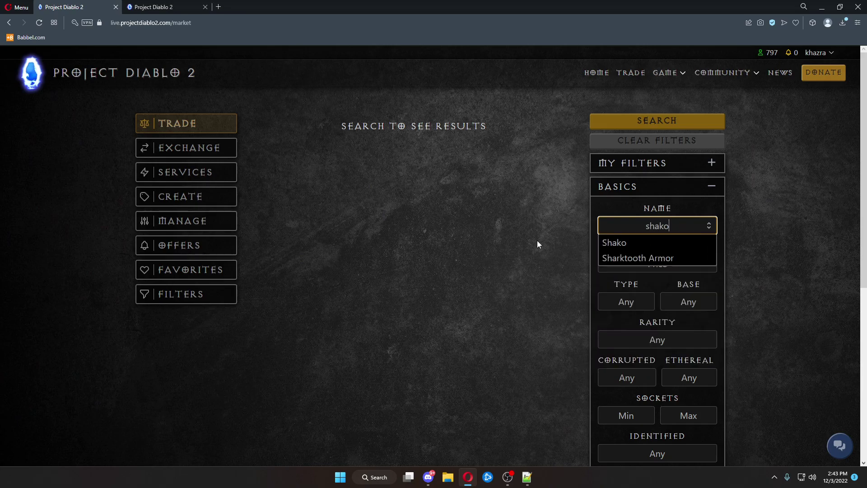
{"action": "left_click", "coordinate": [634, 245]}
{"action": "key", "text": "ctrl+a"}
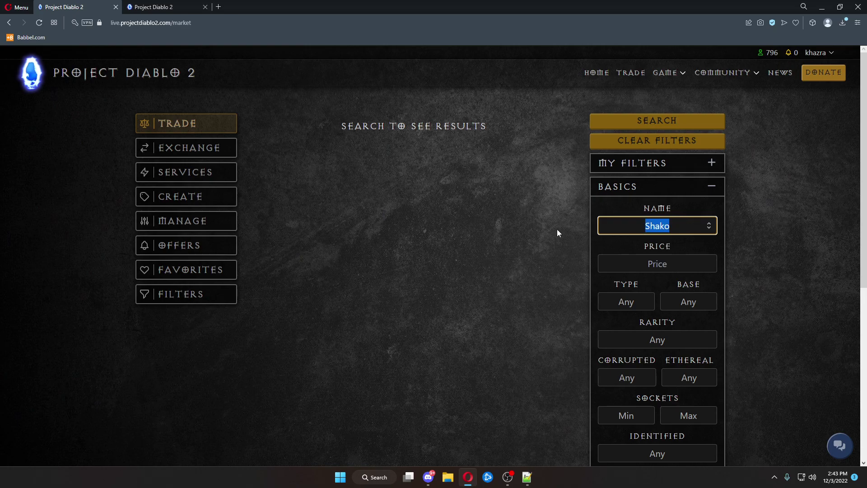
{"action": "type", "text": "Halo"}
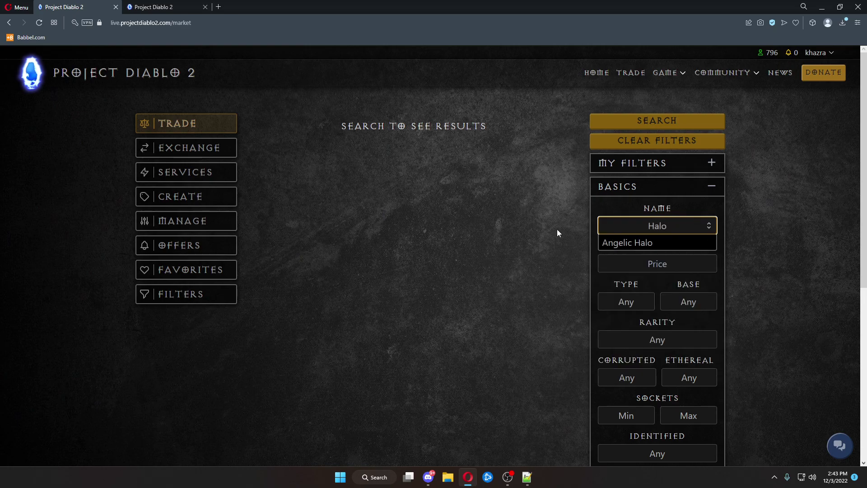
{"action": "key", "text": "BackSpace"}
{"action": "key", "text": "BackSpace"}
{"action": "type", "text": "rl"}
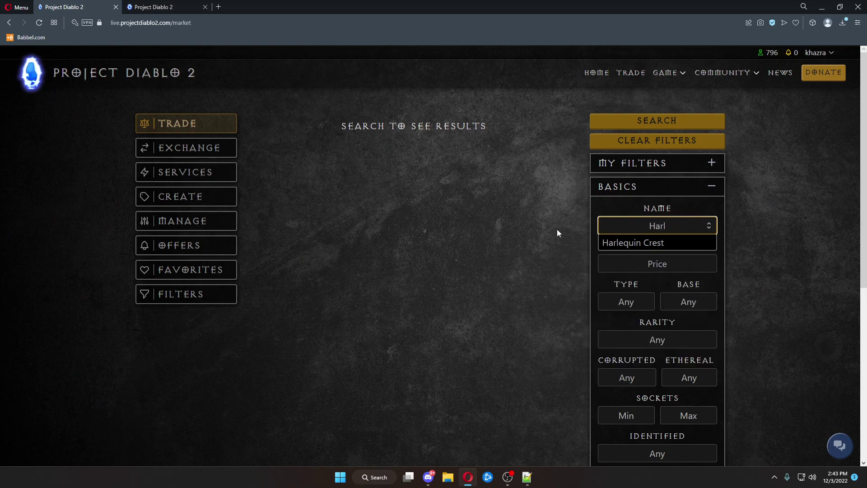
{"action": "key", "text": "Return"}
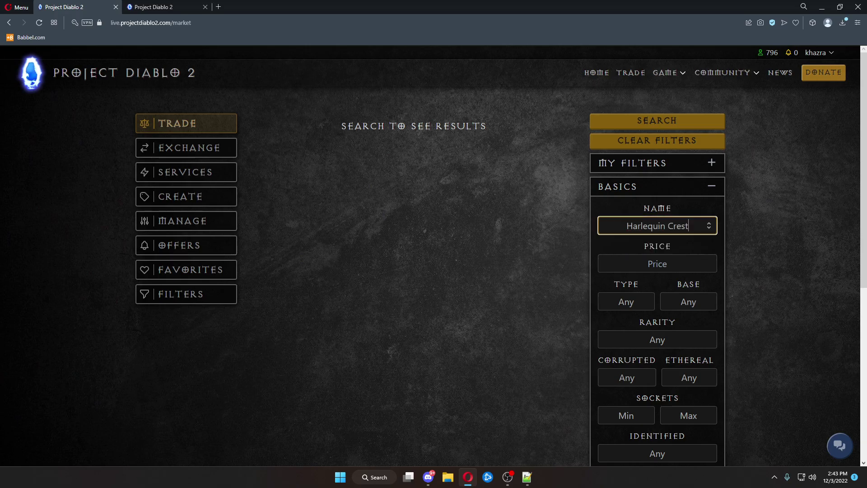
Search Harlequin Crest listings and inspect the first listings' stats
{"action": "left_click", "coordinate": [688, 127]}
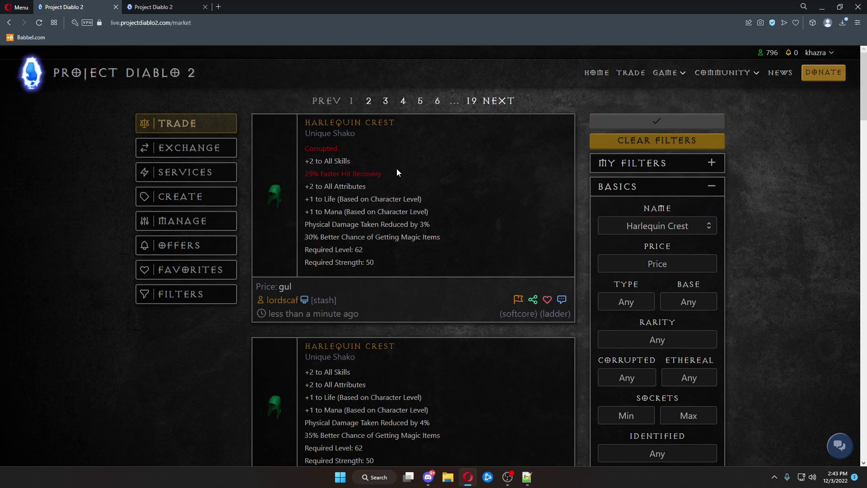
{"action": "scroll", "coordinate": [403, 209], "scroll_direction": "down", "scroll_amount": 1}
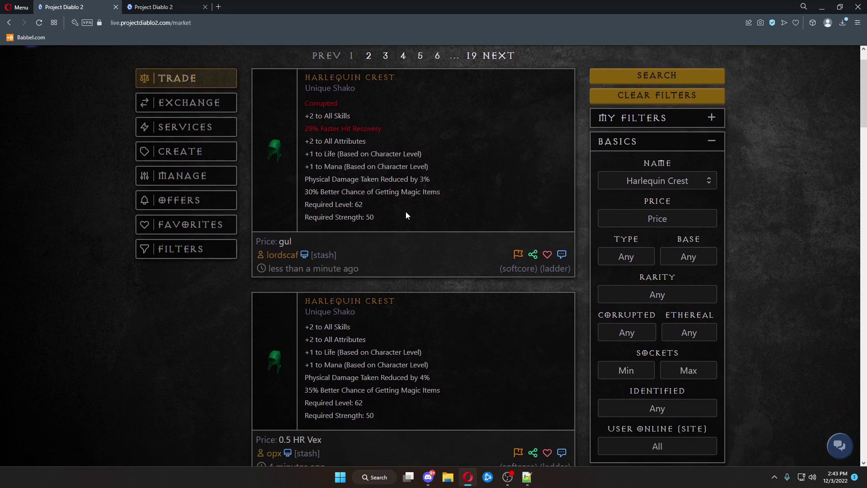
{"action": "left_click_drag", "start_coordinate": [423, 353], "coordinate": [306, 312]}
{"action": "left_click", "coordinate": [332, 365]}
{"action": "left_click_drag", "start_coordinate": [367, 142], "coordinate": [306, 89]}
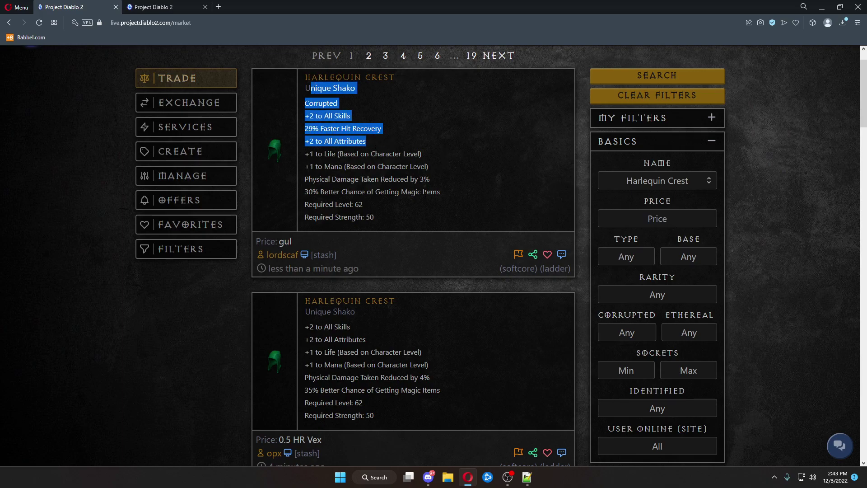
{"action": "left_click", "coordinate": [429, 207]}
{"action": "scroll", "coordinate": [461, 264], "scroll_direction": "down", "scroll_amount": 1}
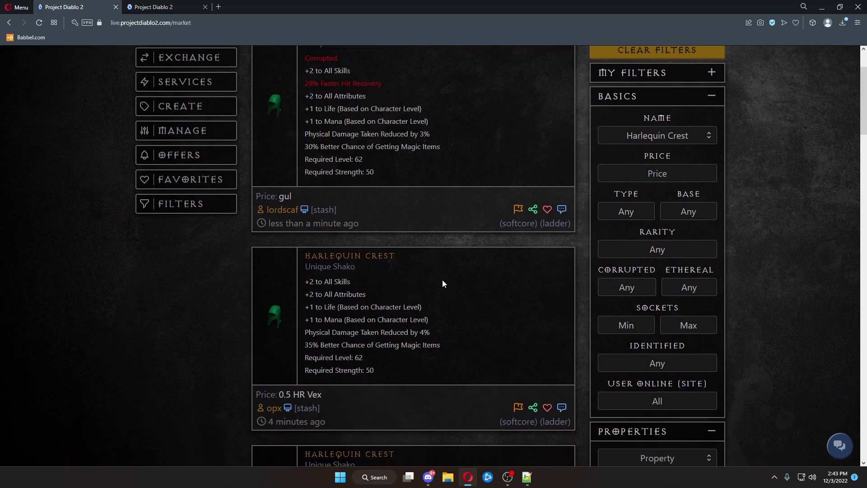
{"action": "scroll", "coordinate": [460, 294], "scroll_direction": "down", "scroll_amount": 3}
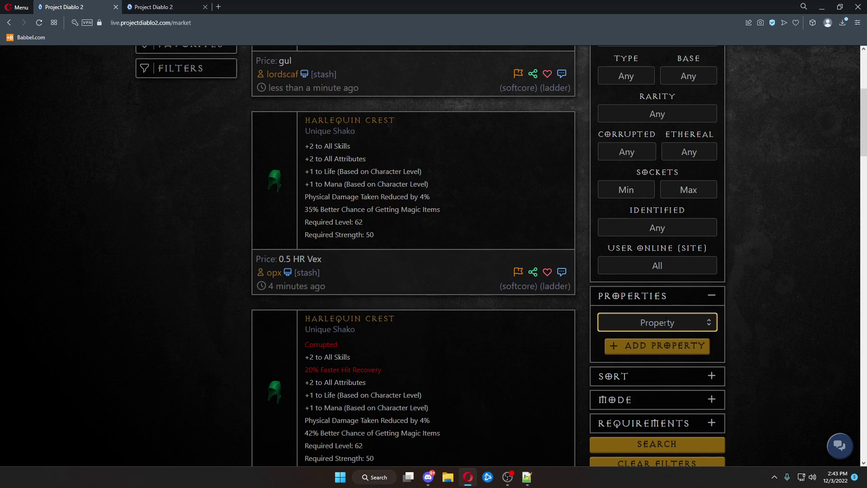
Add a +{X} to All Skills property with minimum 3 and rerun the search
{"action": "type", "text": "all skill"}
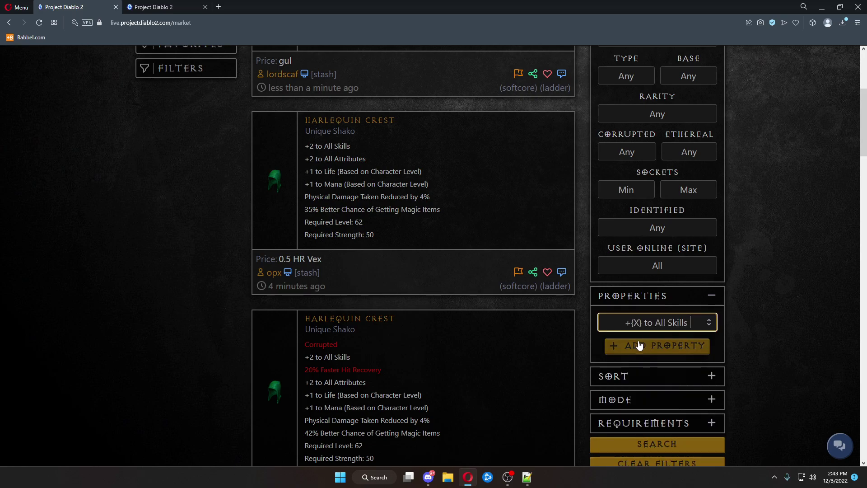
{"action": "left_click", "coordinate": [639, 346]}
{"action": "left_click", "coordinate": [640, 384]}
{"action": "type", "text": "3"}
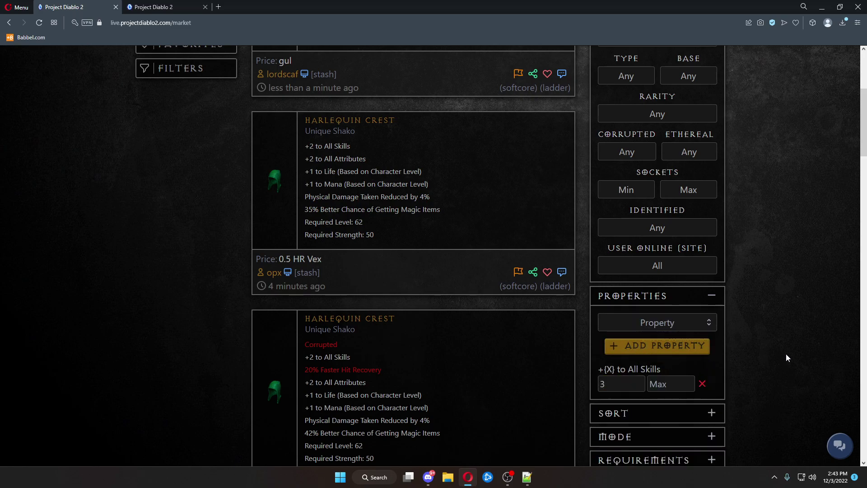
{"action": "scroll", "coordinate": [745, 350], "scroll_direction": "down", "scroll_amount": 3}
{"action": "left_click", "coordinate": [689, 299]}
Review the filtered Harlequin Crest results, then clear all search filters
{"action": "scroll", "coordinate": [475, 303], "scroll_direction": "up", "scroll_amount": 5}
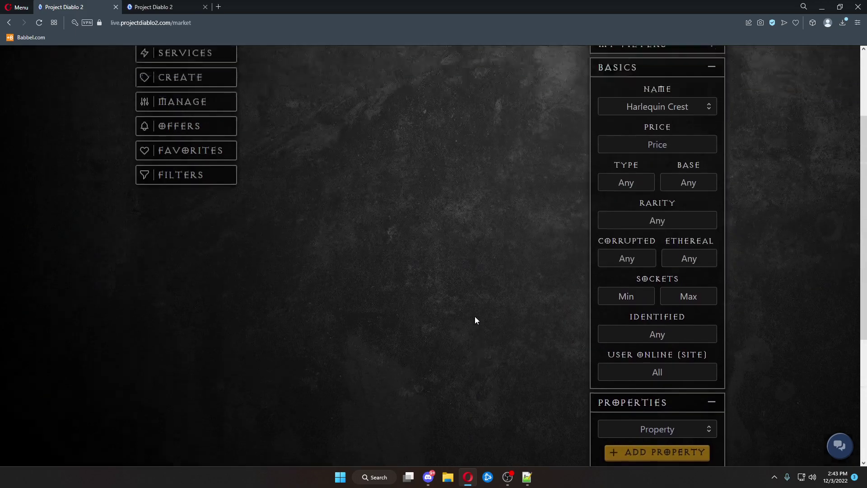
{"action": "scroll", "coordinate": [476, 320], "scroll_direction": "up", "scroll_amount": 2}
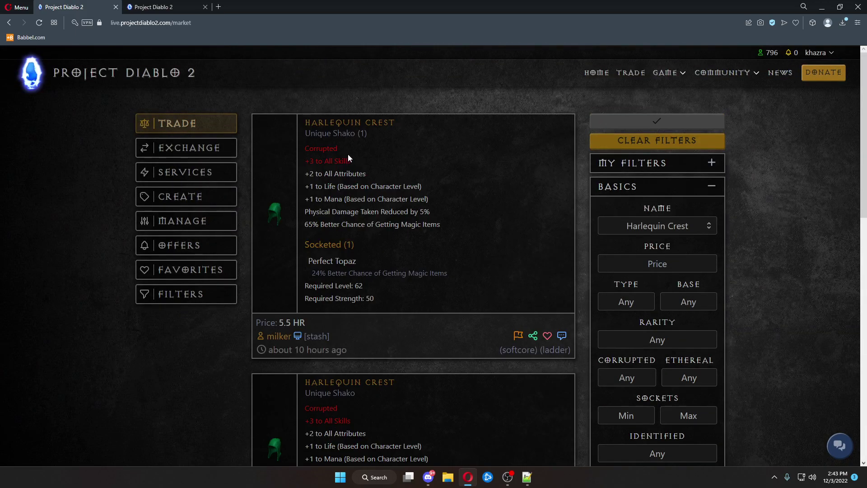
{"action": "left_click_drag", "start_coordinate": [354, 158], "coordinate": [305, 120]}
{"action": "left_click", "coordinate": [402, 177]}
{"action": "scroll", "coordinate": [401, 194], "scroll_direction": "down", "scroll_amount": 4}
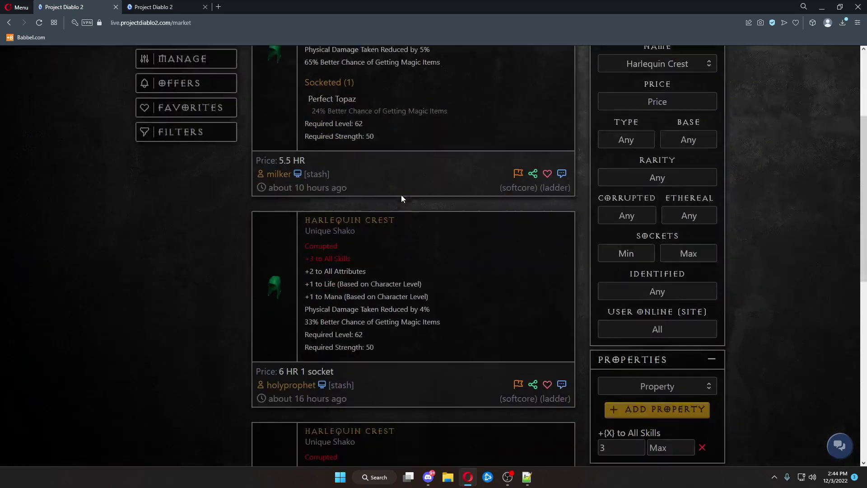
{"action": "left_click_drag", "start_coordinate": [368, 236], "coordinate": [305, 238]}
{"action": "left_click", "coordinate": [441, 296]}
{"action": "scroll", "coordinate": [441, 297], "scroll_direction": "down", "scroll_amount": 3}
{"action": "left_click_drag", "start_coordinate": [401, 354], "coordinate": [305, 328]}
{"action": "scroll", "coordinate": [513, 333], "scroll_direction": "up", "scroll_amount": 7}
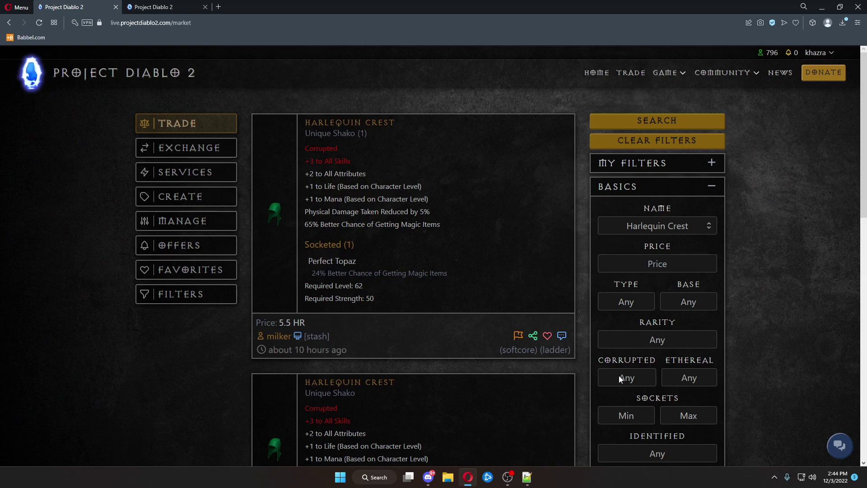
{"action": "left_click", "coordinate": [670, 142]}
{"action": "scroll", "coordinate": [549, 304], "scroll_direction": "down", "scroll_amount": 1}
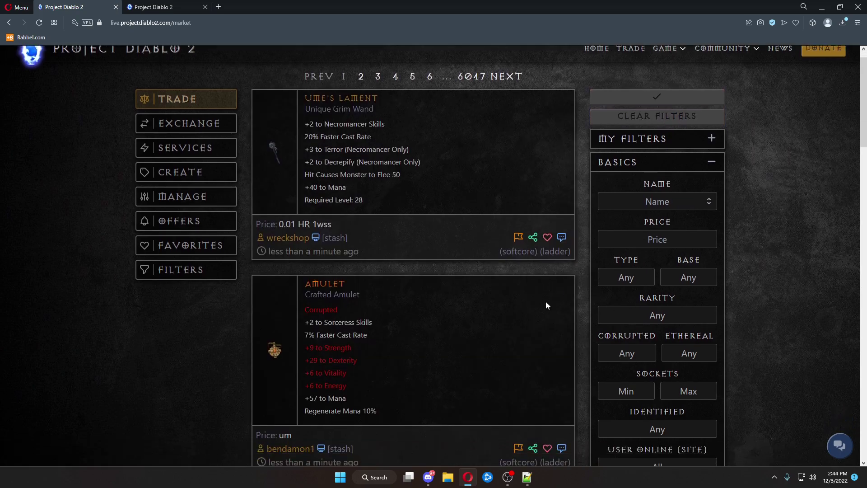
Set Type to Charm and add the +{X} to Druid Summoning Skills property, found via 'Druid su'
{"action": "left_click", "coordinate": [626, 256]}
{"action": "left_click", "coordinate": [628, 192]}
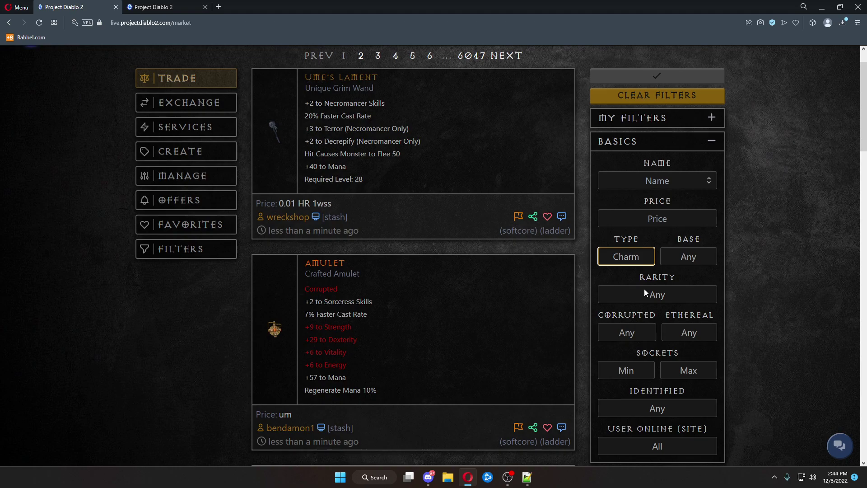
{"action": "scroll", "coordinate": [653, 293], "scroll_direction": "down", "scroll_amount": 3}
{"action": "left_click", "coordinate": [710, 367]}
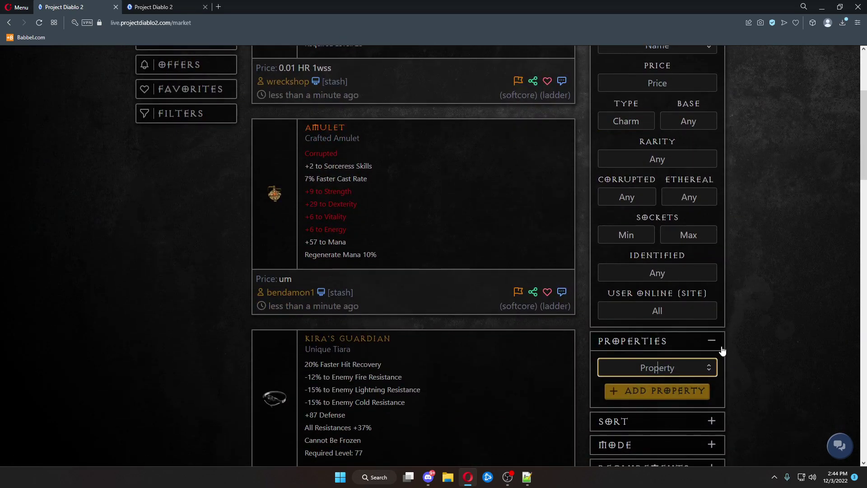
{"action": "type", "text": "Druid su"}
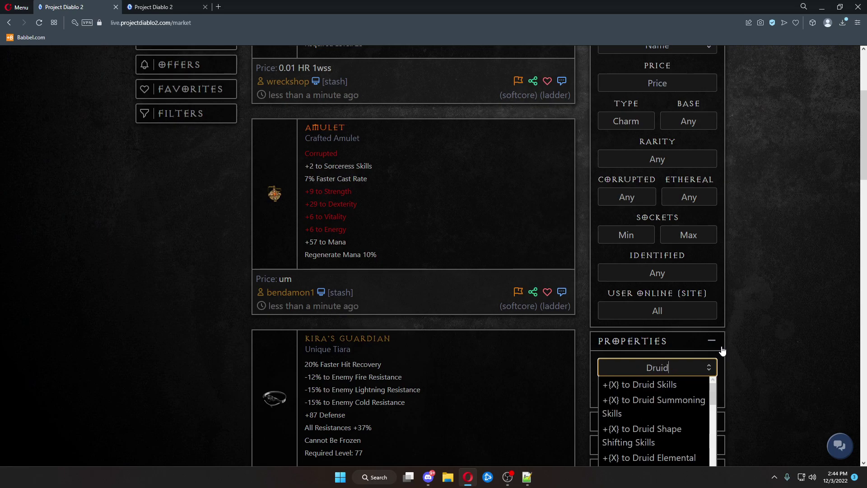
{"action": "left_click", "coordinate": [658, 391]}
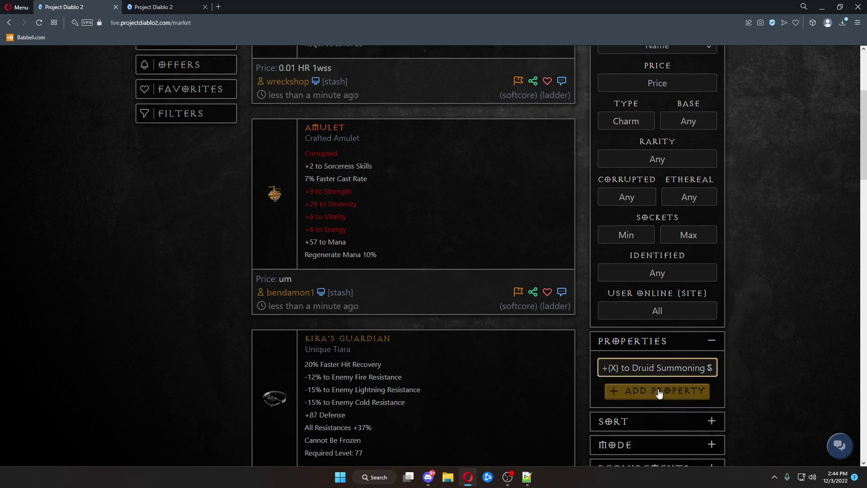
{"action": "left_click", "coordinate": [642, 396]}
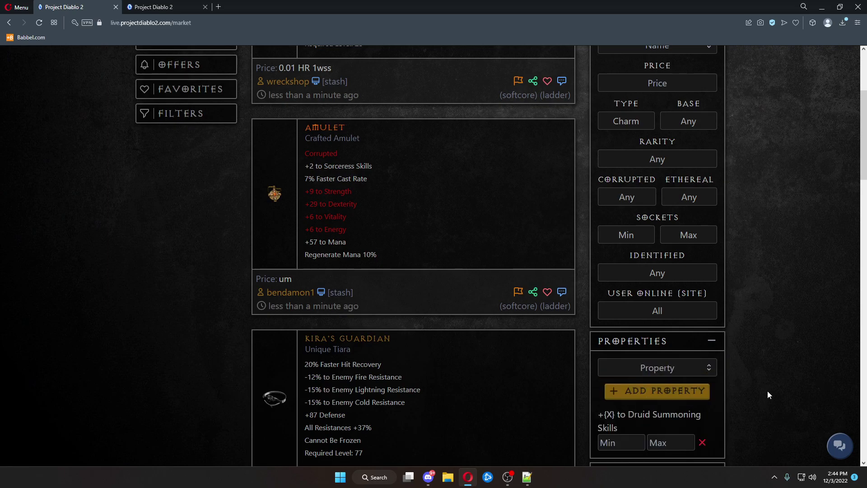
{"action": "scroll", "coordinate": [745, 384], "scroll_direction": "down", "scroll_amount": 2}
{"action": "scroll", "coordinate": [636, 155], "scroll_direction": "up", "scroll_amount": 2}
{"action": "scroll", "coordinate": [632, 271], "scroll_direction": "down", "scroll_amount": 3}
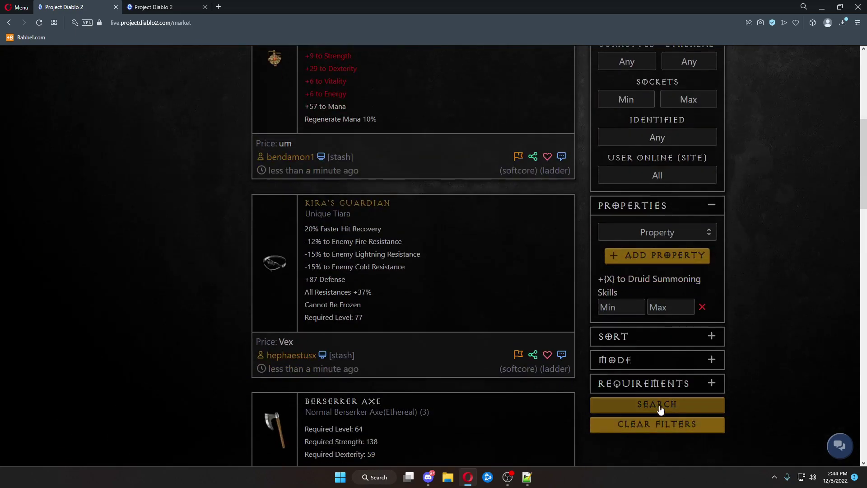
Search charms and view the Trainer's Grand Charm results priced 1.5, Ohm and Ist
{"action": "left_click", "coordinate": [659, 407]}
{"action": "scroll", "coordinate": [437, 374], "scroll_direction": "up", "scroll_amount": 4}
{"action": "scroll", "coordinate": [421, 385], "scroll_direction": "up", "scroll_amount": 3}
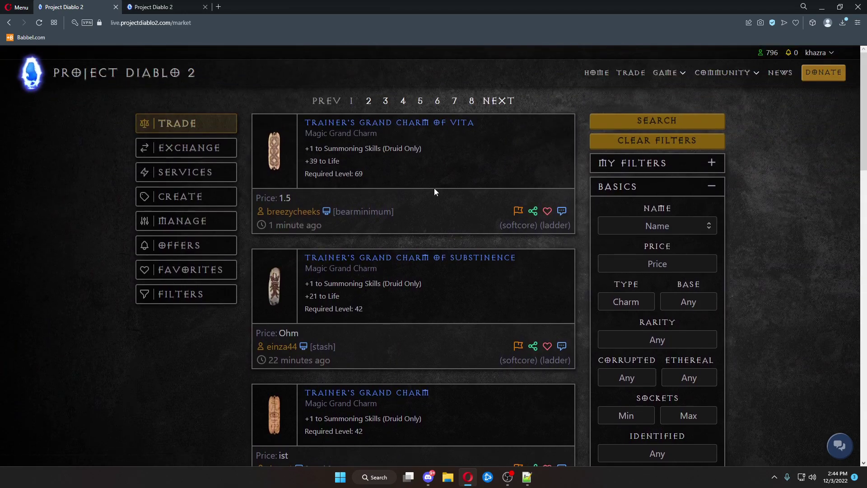
{"action": "scroll", "coordinate": [396, 242], "scroll_direction": "down", "scroll_amount": 4}
{"action": "scroll", "coordinate": [357, 273], "scroll_direction": "up", "scroll_amount": 4}
Open the CREATE listing page showing the account's own stash items
{"action": "left_click", "coordinate": [184, 199]}
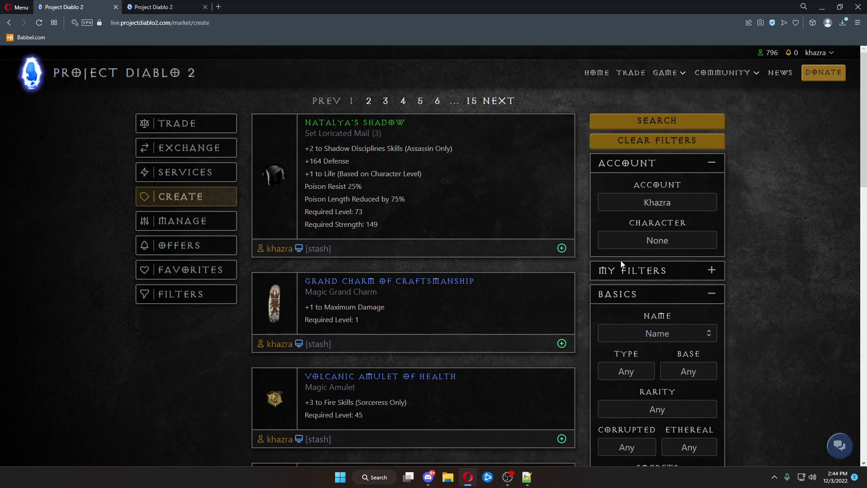
{"action": "scroll", "coordinate": [419, 241], "scroll_direction": "down", "scroll_amount": 2}
{"action": "scroll", "coordinate": [436, 243], "scroll_direction": "up", "scroll_amount": 2}
Switch the Character selection to Shared Stash Page 9 and browse its items, including Natalya's Totem
{"action": "left_click", "coordinate": [663, 241]}
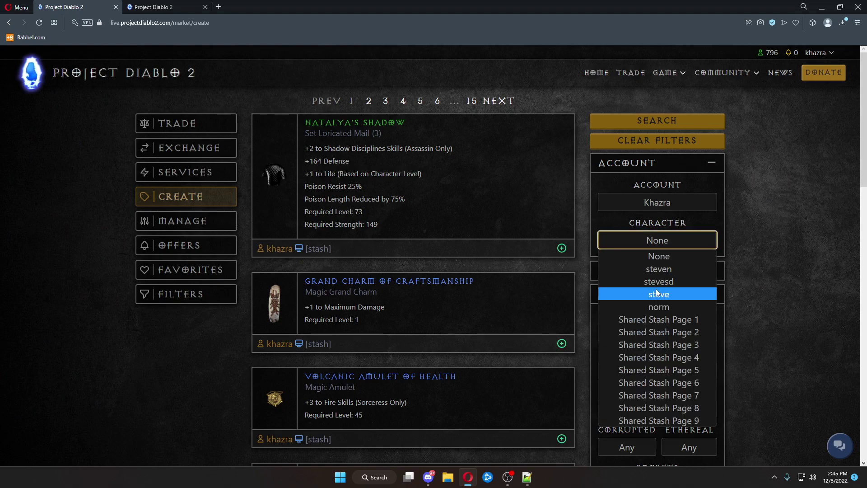
{"action": "left_click", "coordinate": [669, 421]}
{"action": "left_click", "coordinate": [657, 126]}
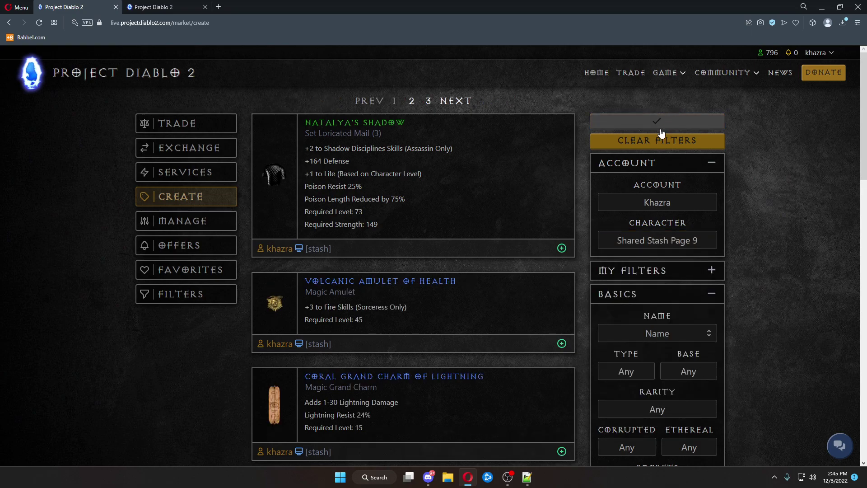
{"action": "scroll", "coordinate": [465, 269], "scroll_direction": "down", "scroll_amount": 3}
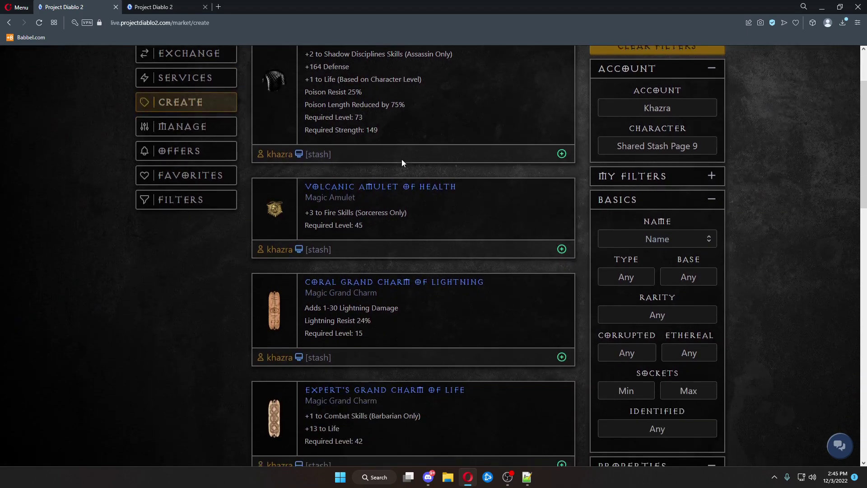
{"action": "scroll", "coordinate": [379, 148], "scroll_direction": "down", "scroll_amount": 5}
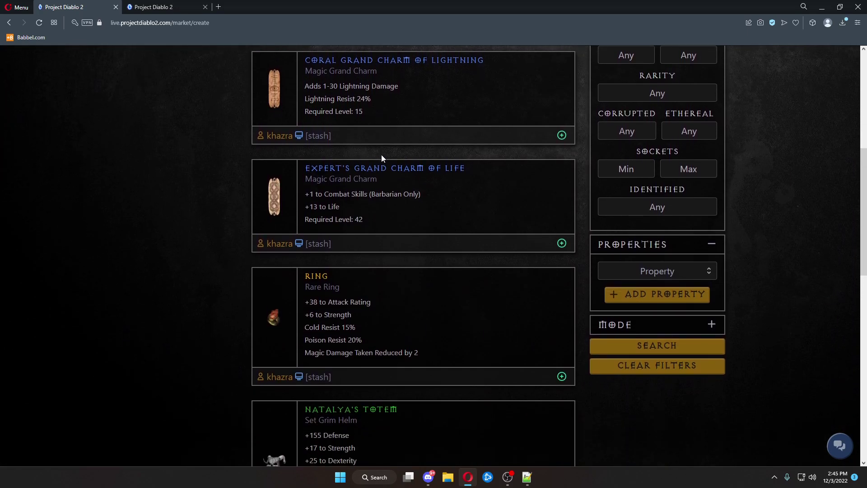
{"action": "scroll", "coordinate": [381, 155], "scroll_direction": "down", "scroll_amount": 2}
{"action": "scroll", "coordinate": [401, 316], "scroll_direction": "down", "scroll_amount": 2}
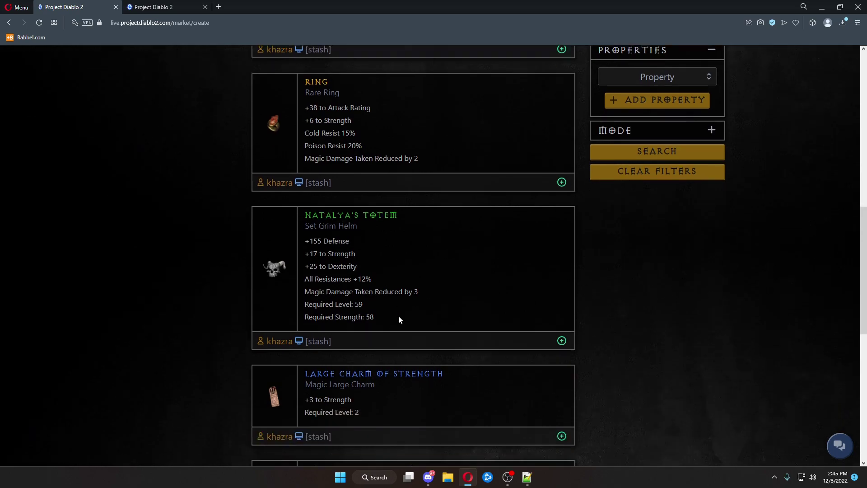
{"action": "scroll", "coordinate": [401, 316], "scroll_direction": "up", "scroll_amount": 3}
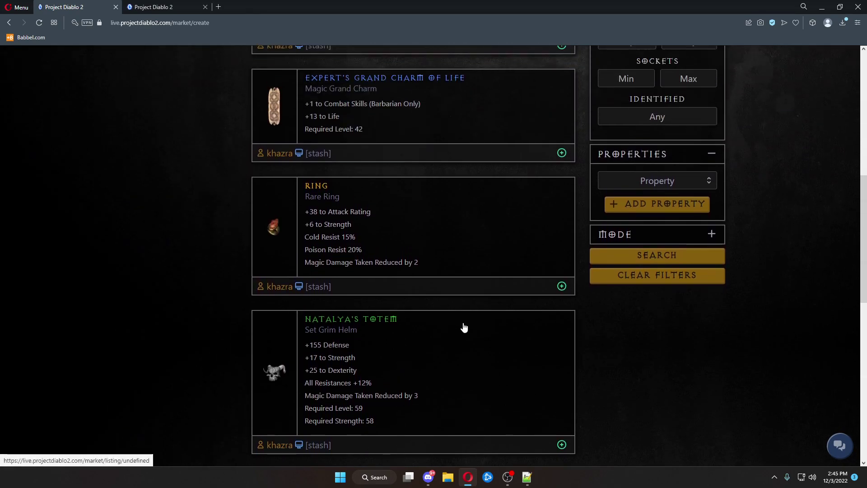
Add a trade row for the Expert's Grand Charm of Life priced at Pul and submit it
{"action": "scroll", "coordinate": [465, 323], "scroll_direction": "up", "scroll_amount": 1}
{"action": "scroll", "coordinate": [466, 323], "scroll_direction": "up", "scroll_amount": 1}
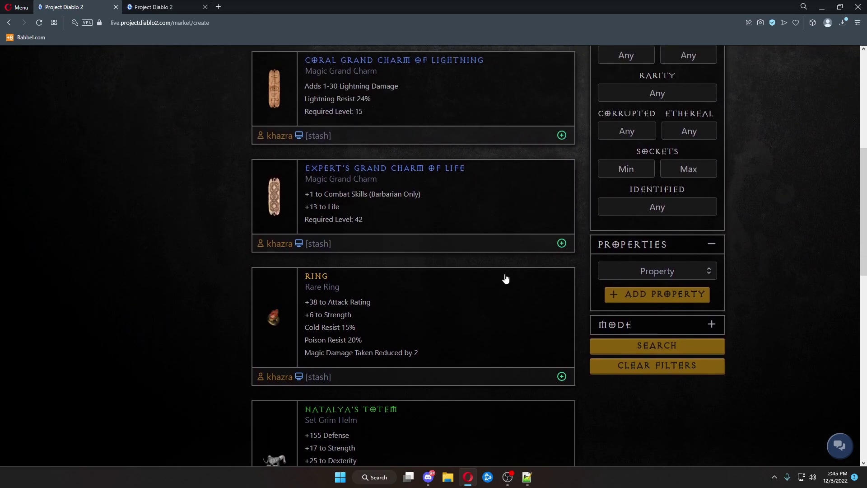
{"action": "left_click", "coordinate": [562, 243]}
{"action": "left_click", "coordinate": [342, 260]}
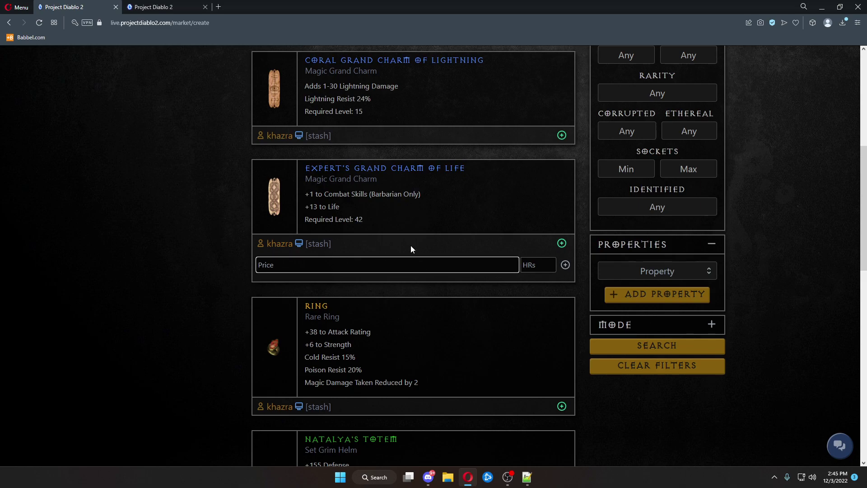
{"action": "type", "text": "Pul"}
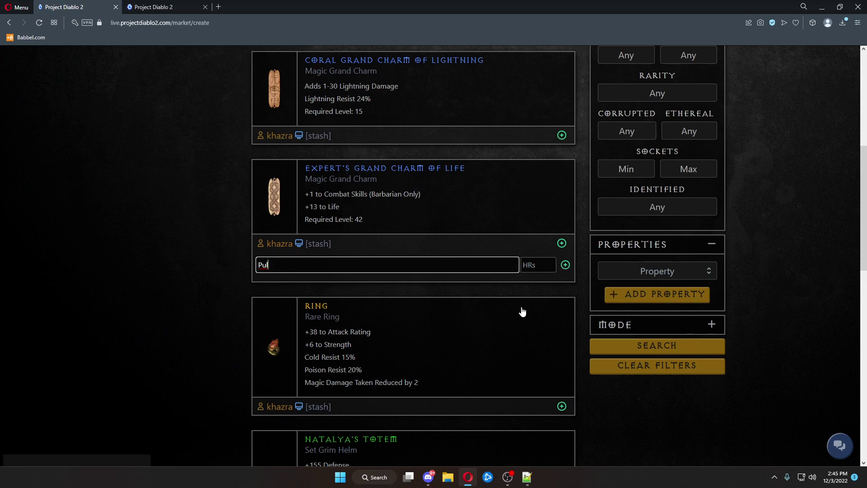
{"action": "left_click", "coordinate": [565, 265]}
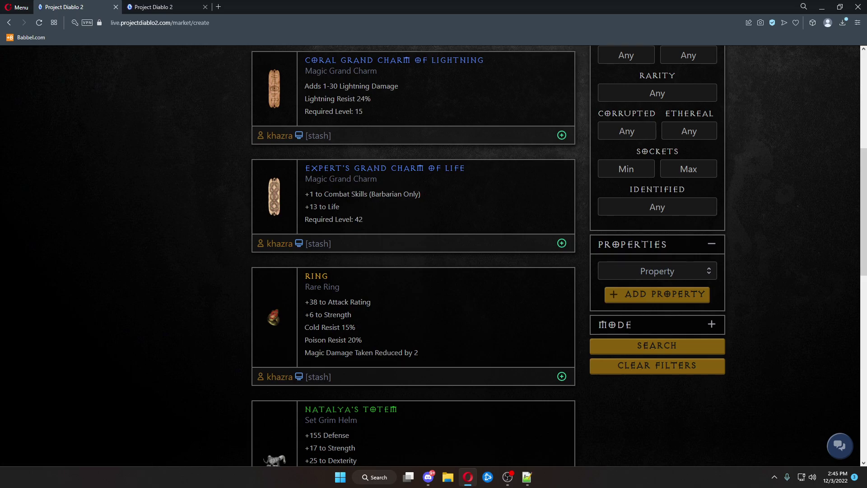
{"action": "scroll", "coordinate": [384, 256], "scroll_direction": "up", "scroll_amount": 7}
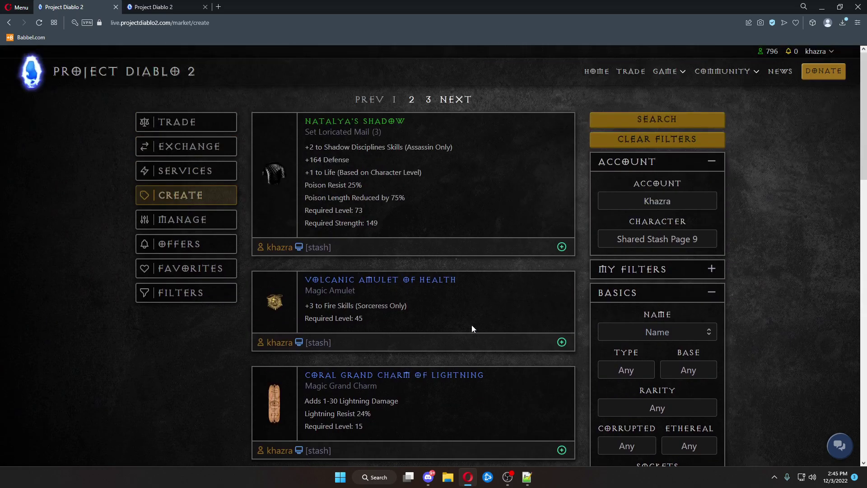
{"action": "scroll", "coordinate": [377, 211], "scroll_direction": "down", "scroll_amount": 4}
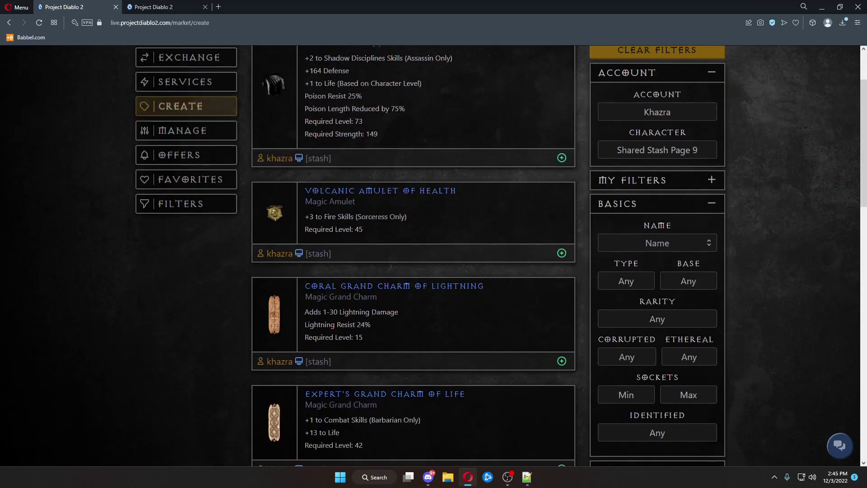
{"action": "scroll", "coordinate": [373, 311], "scroll_direction": "down", "scroll_amount": 1}
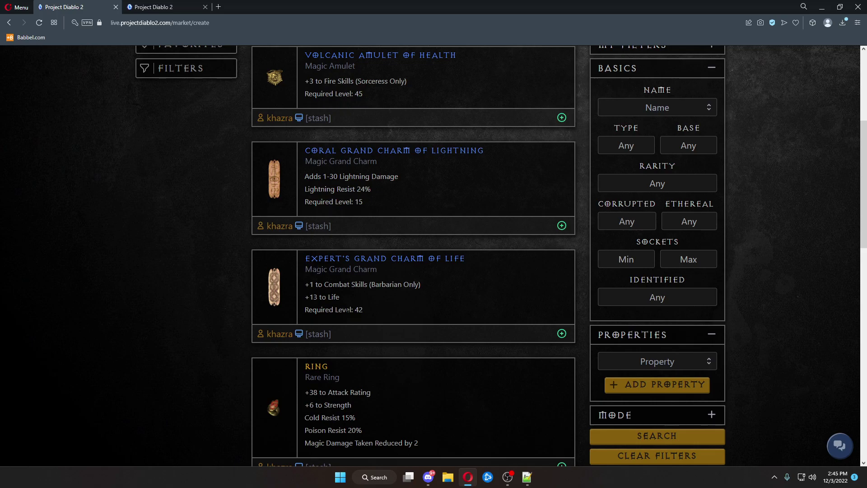
{"action": "scroll", "coordinate": [432, 321], "scroll_direction": "up", "scroll_amount": 5}
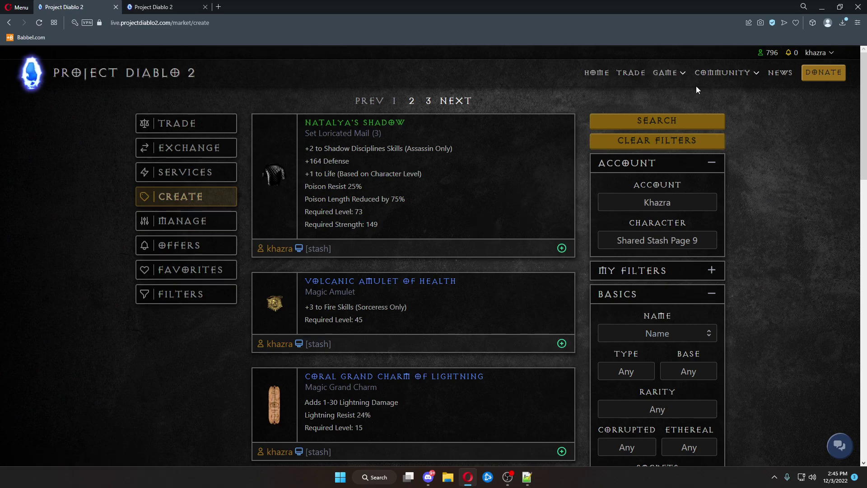
Look up the character by name in the Armory and open its level 87 Necromancer page
{"action": "left_click", "coordinate": [677, 74]}
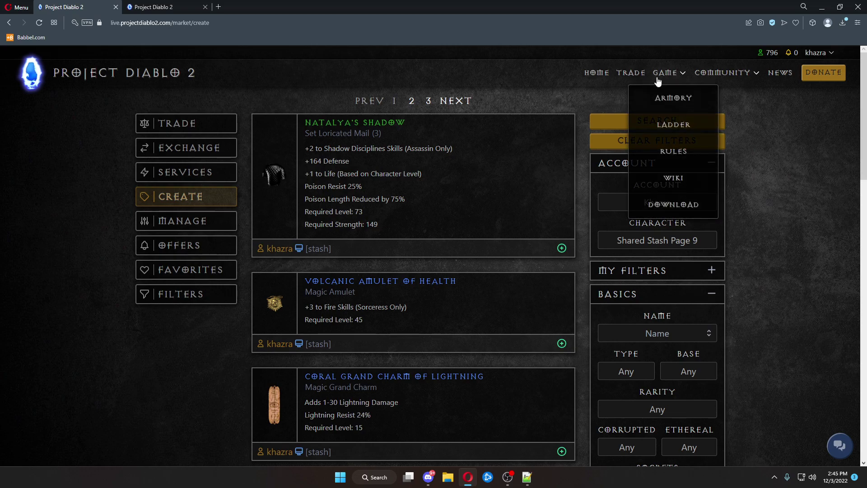
{"action": "left_click", "coordinate": [661, 96]}
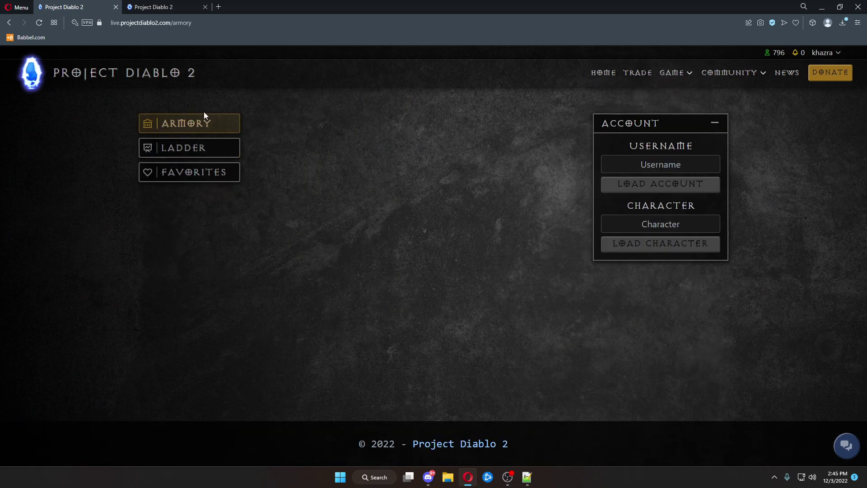
{"action": "left_click", "coordinate": [686, 222]}
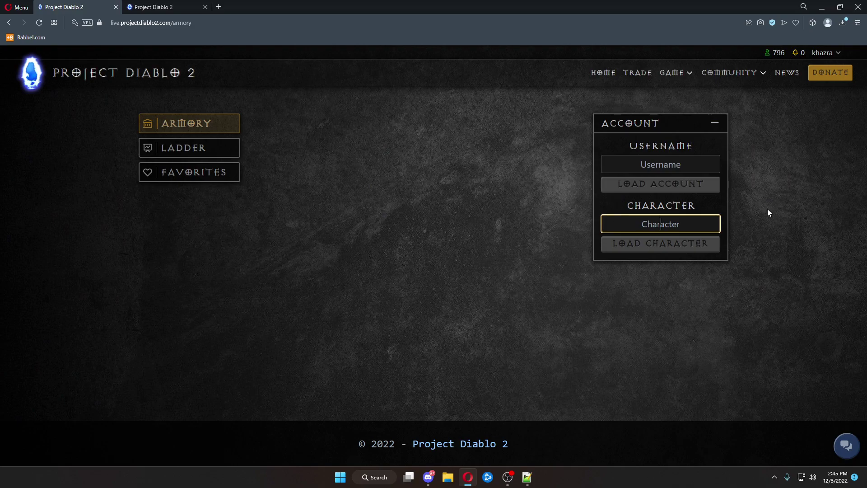
{"action": "type", "text": "Steven"}
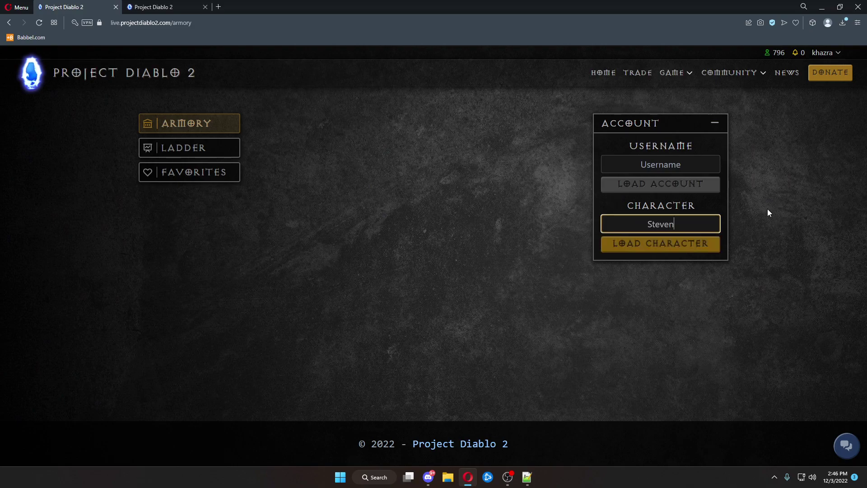
{"action": "left_click", "coordinate": [704, 247]}
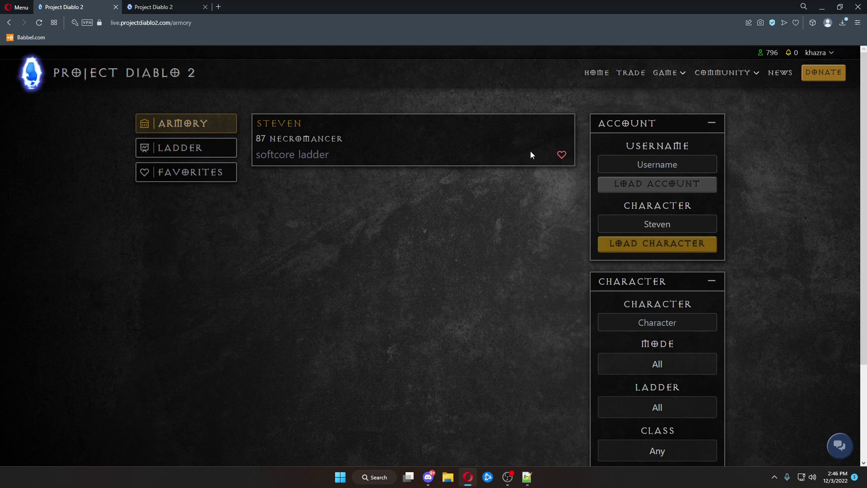
{"action": "left_click", "coordinate": [284, 126]}
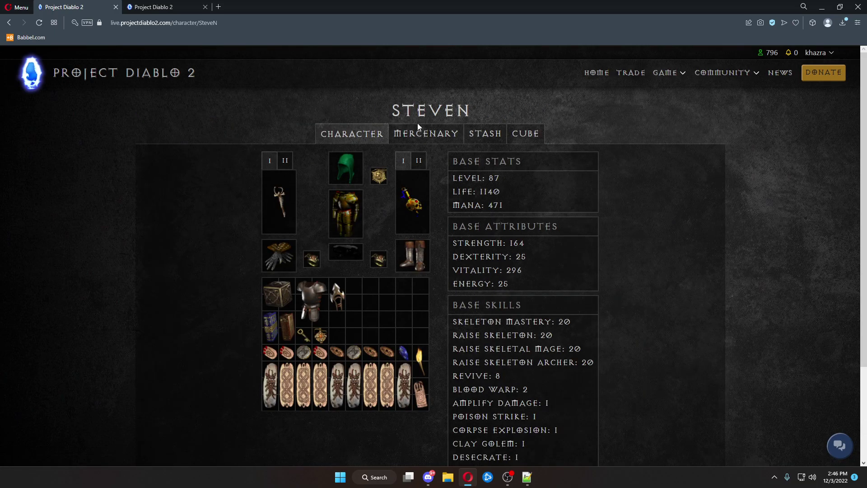
Browse stash tabs I–V and open the Soul Drainer vambraces' item card
{"action": "left_click", "coordinate": [480, 133]}
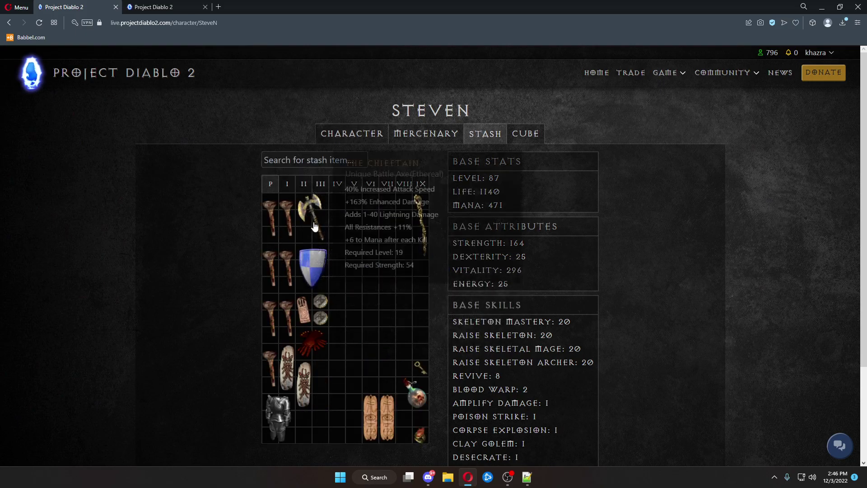
{"action": "left_click", "coordinate": [287, 184]}
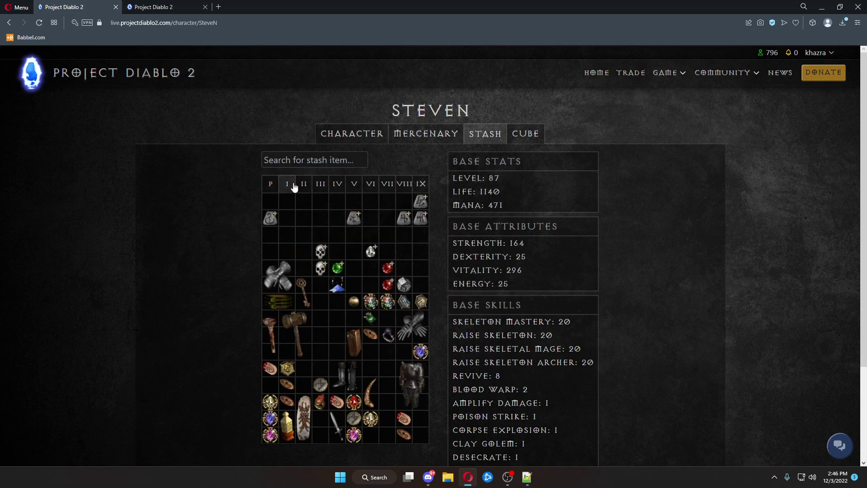
{"action": "left_click", "coordinate": [321, 184]}
{"action": "left_click", "coordinate": [354, 184]}
{"action": "left_click", "coordinate": [370, 184]}
{"action": "left_click", "coordinate": [387, 185]}
{"action": "left_click", "coordinate": [350, 184]}
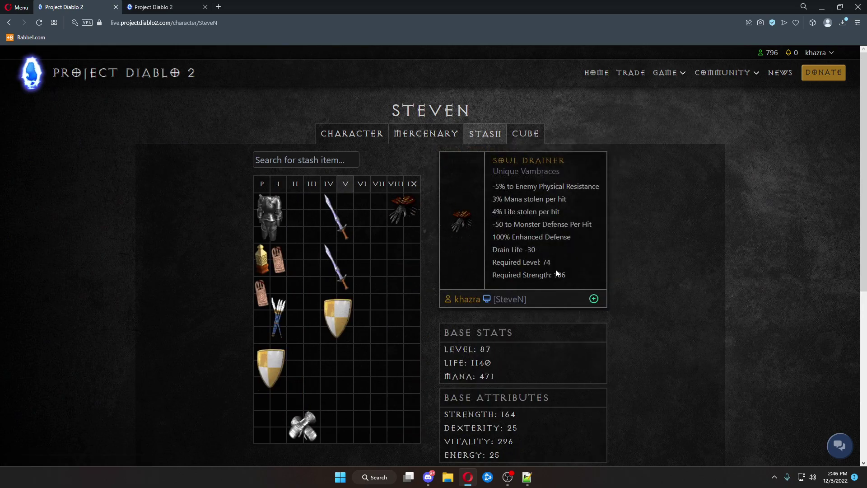
List the Soul Drainer vambraces for trade with an asking price of Gul
{"action": "left_click", "coordinate": [594, 299]}
{"action": "left_click", "coordinate": [483, 315]}
{"action": "type", "text": "Gul"}
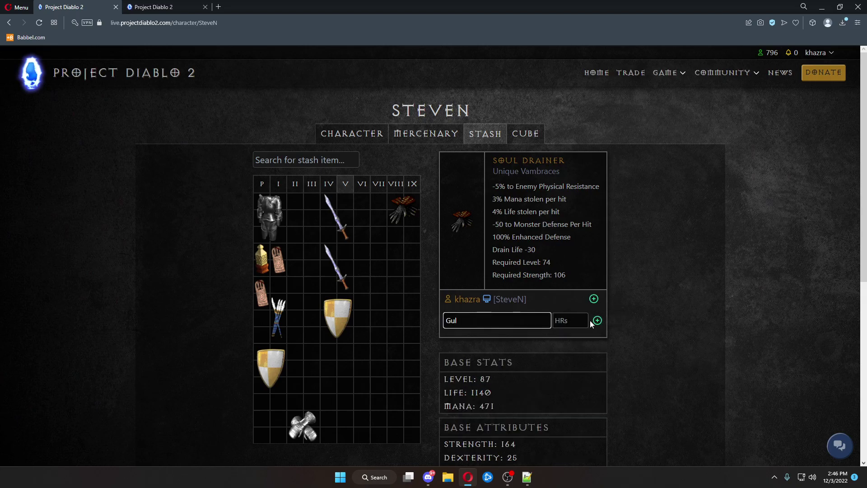
{"action": "left_click", "coordinate": [599, 321]}
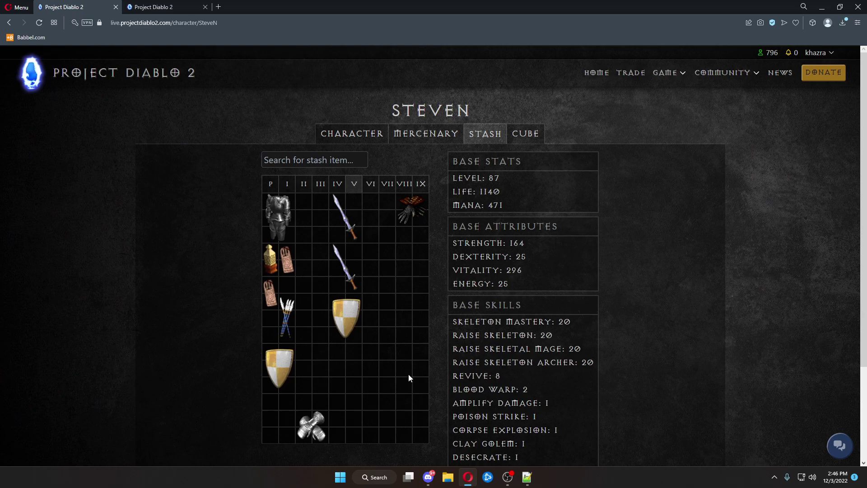
{"action": "left_click", "coordinate": [409, 219]}
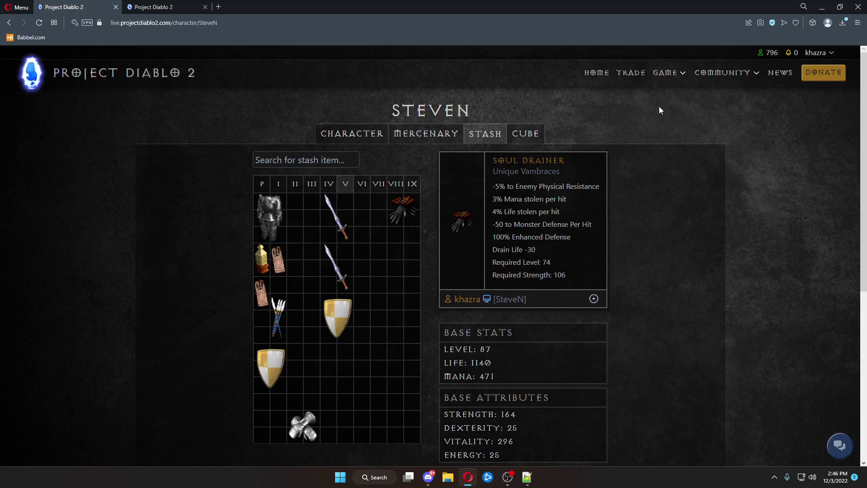
Go to the Ladder rankings and scroll the Softcore Overall list down toward row 14
{"action": "left_click", "coordinate": [666, 74]}
{"action": "left_click", "coordinate": [668, 97]}
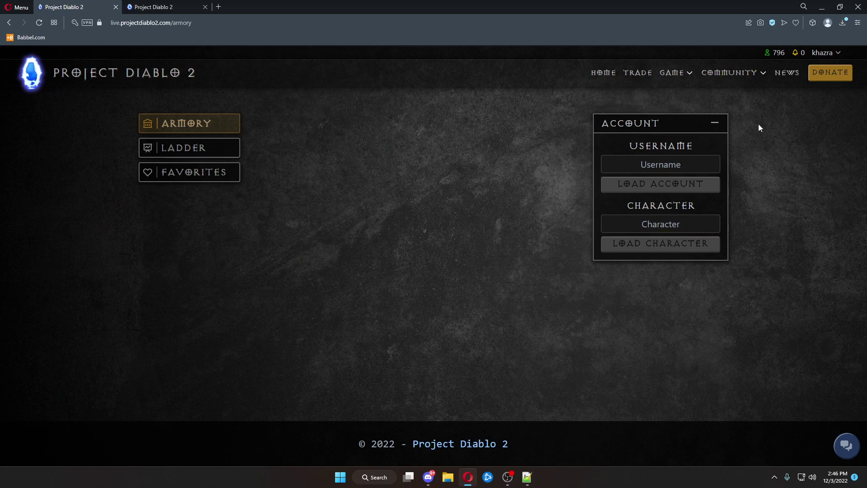
{"action": "left_click", "coordinate": [726, 75]}
{"action": "mouse_move", "coordinate": [682, 77]}
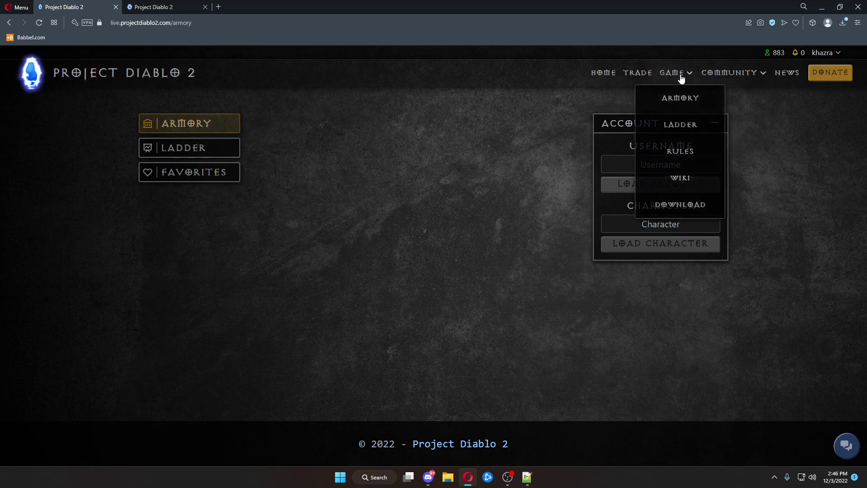
{"action": "left_click", "coordinate": [678, 122]}
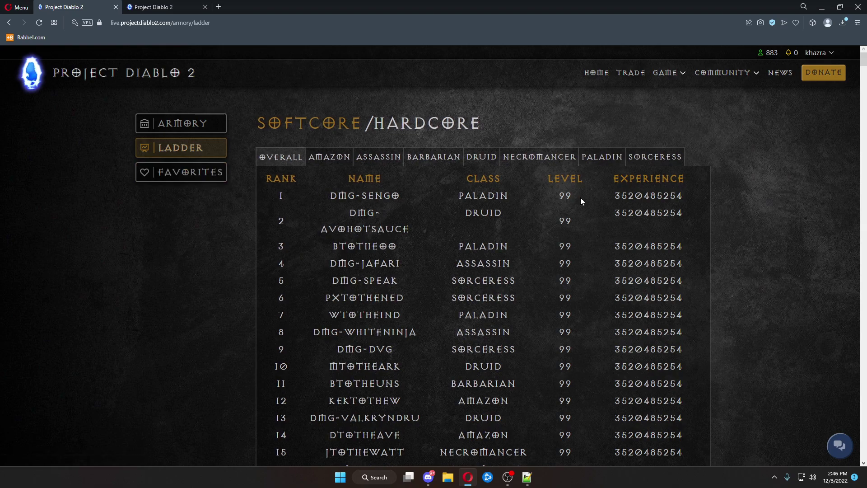
{"action": "scroll", "coordinate": [613, 222], "scroll_direction": "down", "scroll_amount": 1}
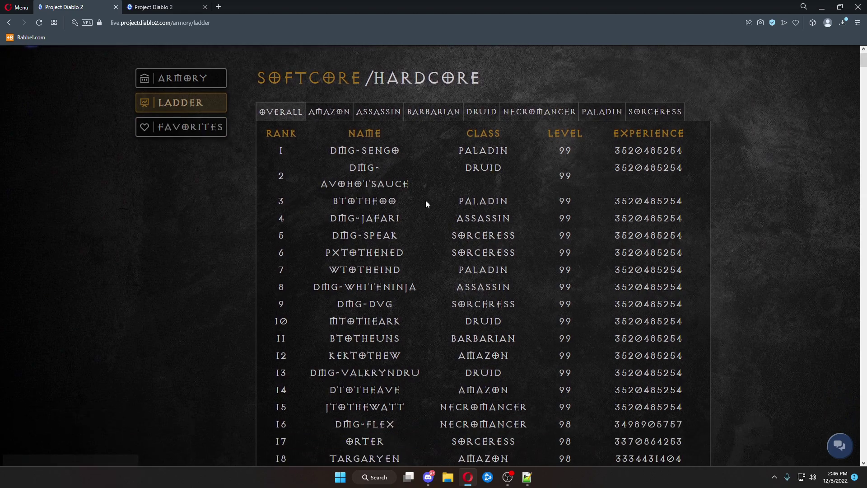
{"action": "scroll", "coordinate": [442, 254], "scroll_direction": "down", "scroll_amount": 2}
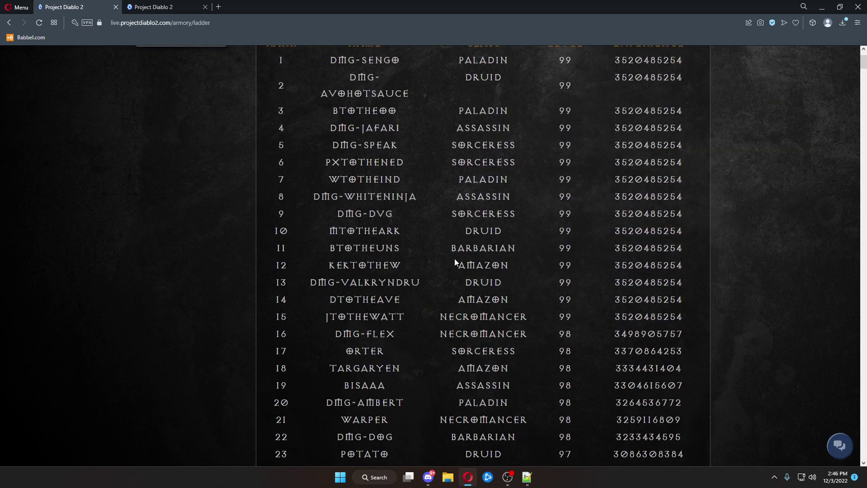
{"action": "scroll", "coordinate": [198, 251], "scroll_direction": "down", "scroll_amount": 1}
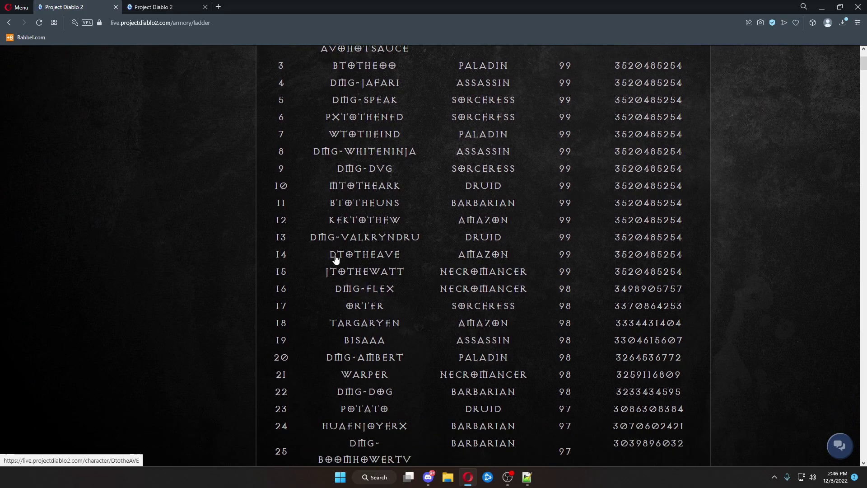
Open the 14th-ranked level 99 Amazon, inspect its and the mercenary's gear, then go to Trade
{"action": "left_click", "coordinate": [381, 257]}
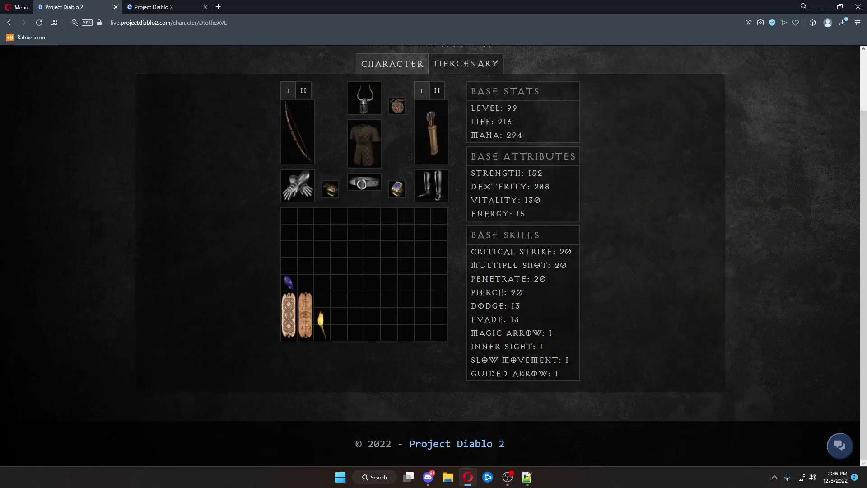
{"action": "mouse_move", "coordinate": [303, 194]}
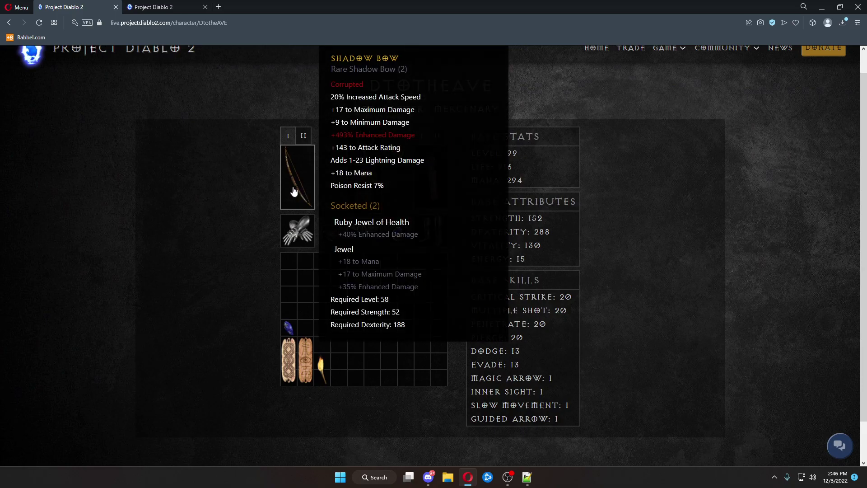
{"action": "scroll", "coordinate": [344, 172], "scroll_direction": "up", "scroll_amount": 1}
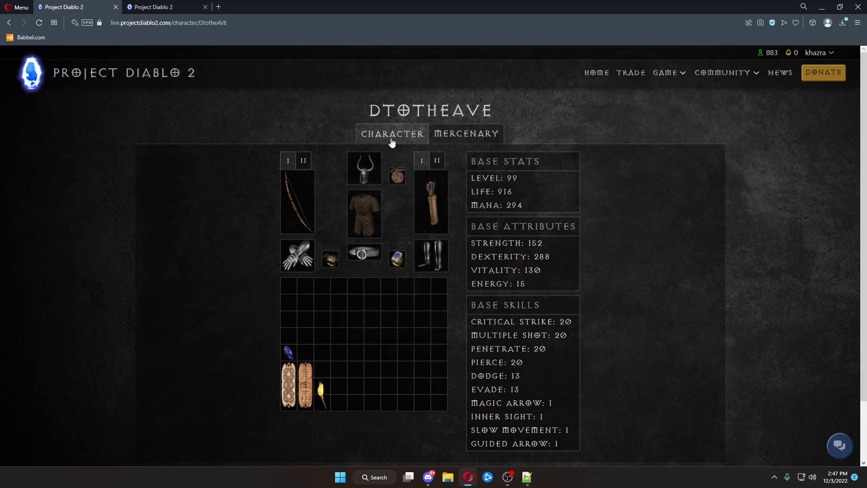
{"action": "mouse_move", "coordinate": [379, 168]}
{"action": "mouse_move", "coordinate": [362, 219]}
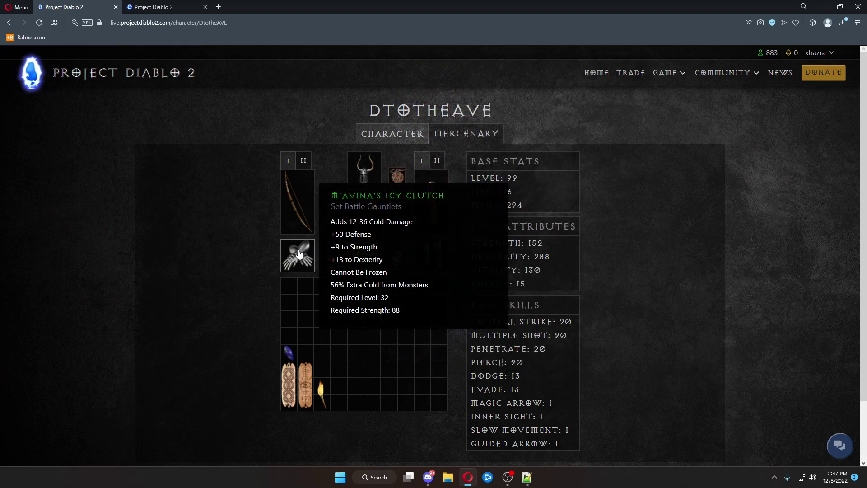
{"action": "mouse_move", "coordinate": [338, 257]}
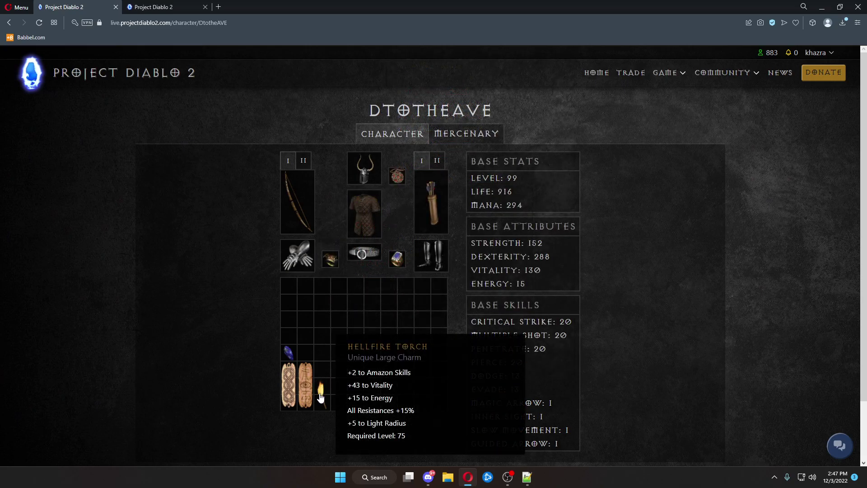
{"action": "mouse_move", "coordinate": [307, 394]}
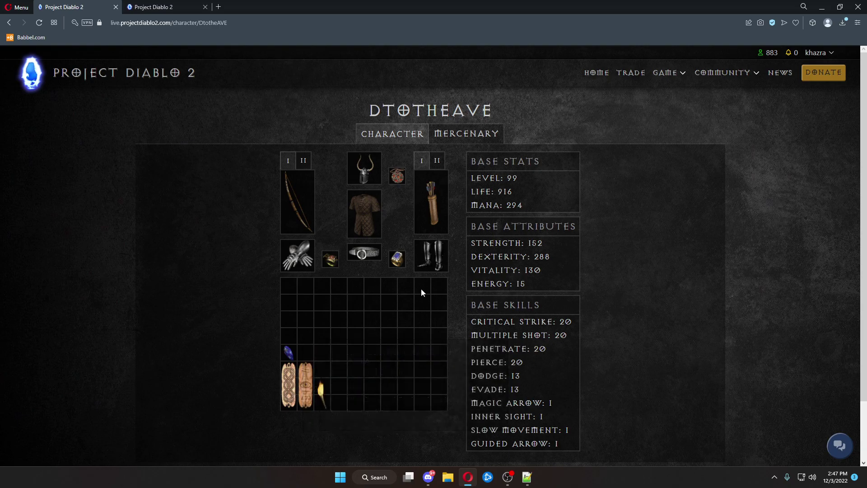
{"action": "mouse_move", "coordinate": [432, 266]}
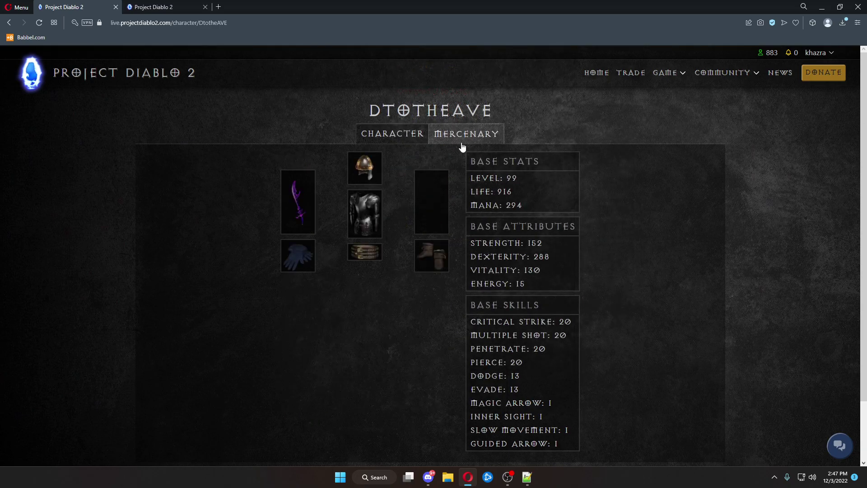
{"action": "mouse_move", "coordinate": [294, 204]}
{"action": "left_click", "coordinate": [636, 79]}
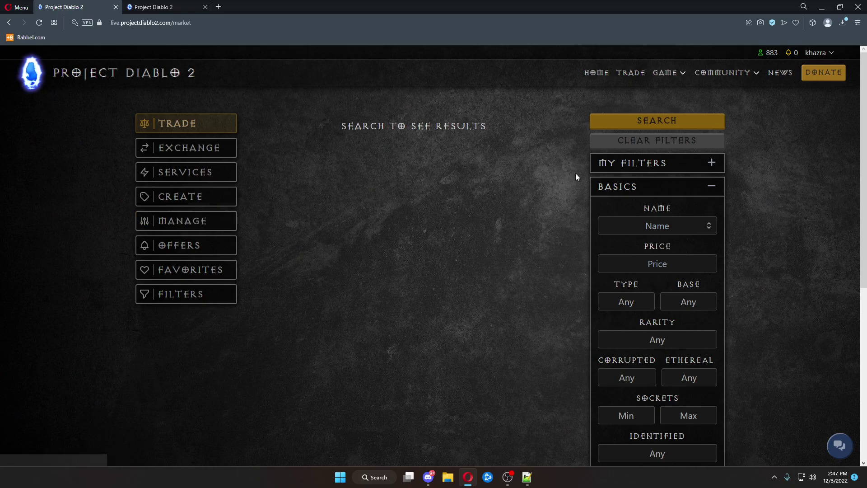
Reach the currency Exchange page by way of Home and Trade
{"action": "left_click", "coordinate": [597, 72]}
{"action": "left_click", "coordinate": [631, 73]}
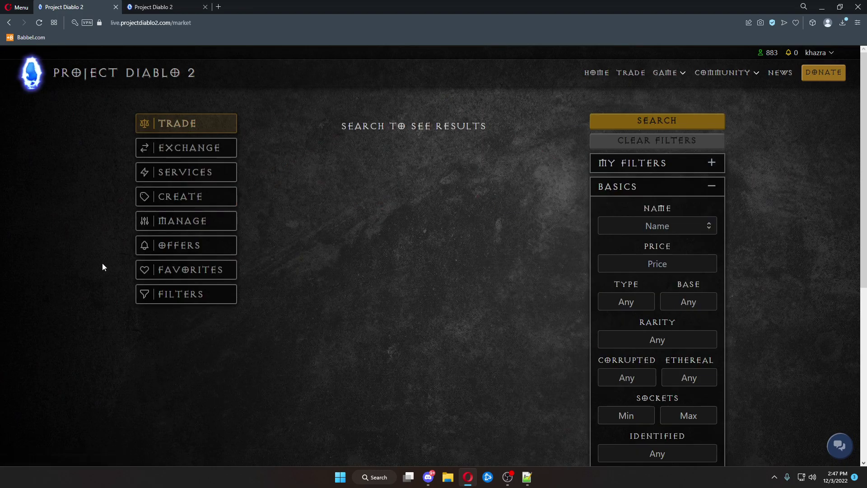
{"action": "left_click", "coordinate": [186, 148]}
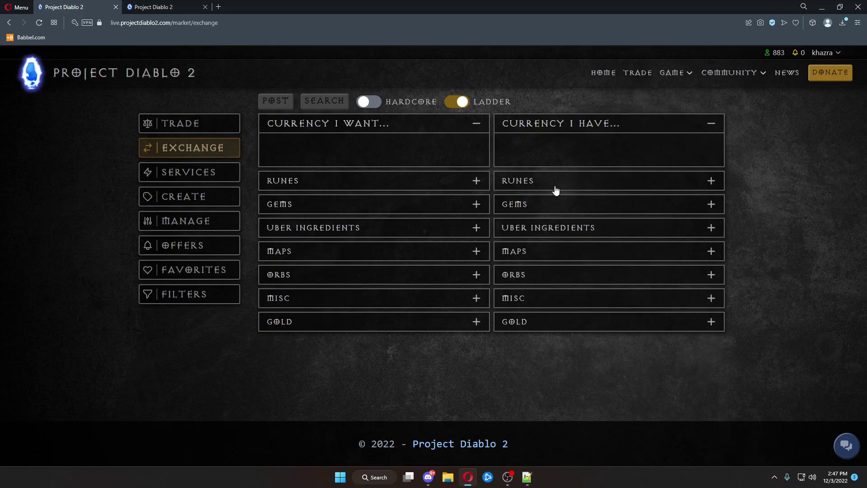
Expand Runes, Gems and Uber Ingredients under Currency I Want
{"action": "left_click", "coordinate": [361, 183]}
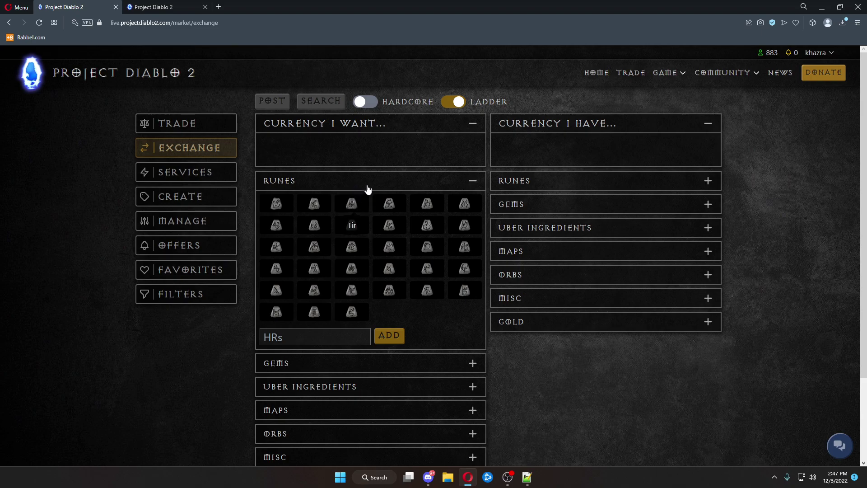
{"action": "left_click", "coordinate": [350, 368]}
{"action": "scroll", "coordinate": [344, 390], "scroll_direction": "down", "scroll_amount": 2}
{"action": "left_click", "coordinate": [382, 371]}
{"action": "scroll", "coordinate": [471, 336], "scroll_direction": "down", "scroll_amount": 2}
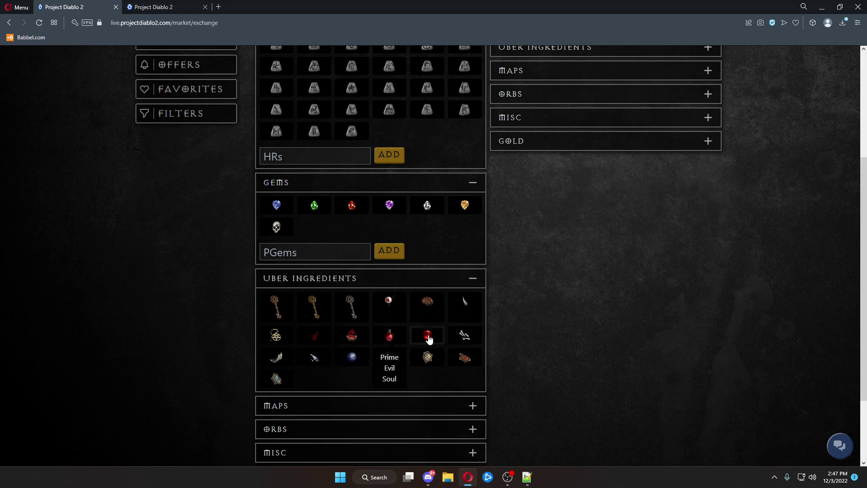
Expand Maps, Orbs, Misc and Gold under Currency I Want
{"action": "scroll", "coordinate": [539, 340], "scroll_direction": "down", "scroll_amount": 2}
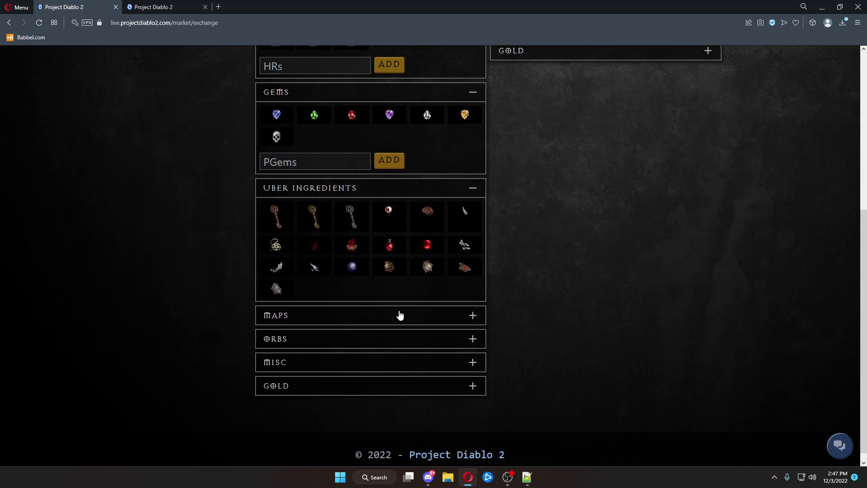
{"action": "left_click", "coordinate": [399, 314]}
{"action": "scroll", "coordinate": [544, 303], "scroll_direction": "down", "scroll_amount": 2}
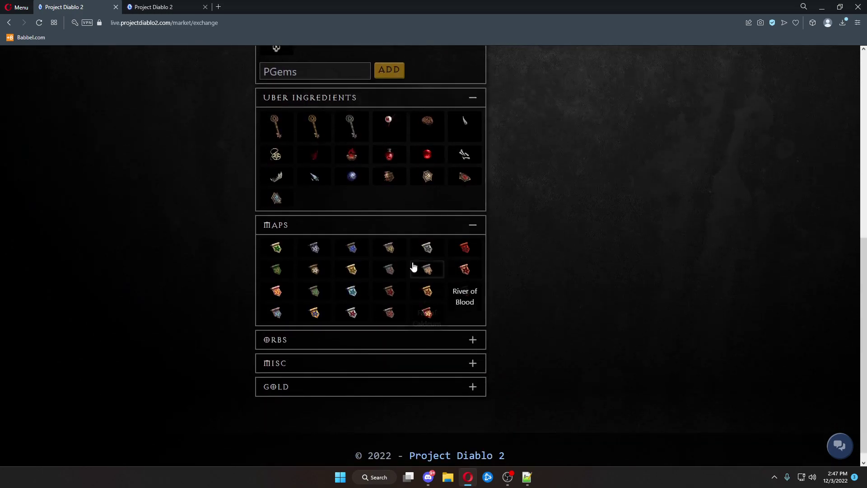
{"action": "left_click", "coordinate": [466, 342]}
{"action": "scroll", "coordinate": [547, 313], "scroll_direction": "down", "scroll_amount": 2}
{"action": "left_click", "coordinate": [410, 353]}
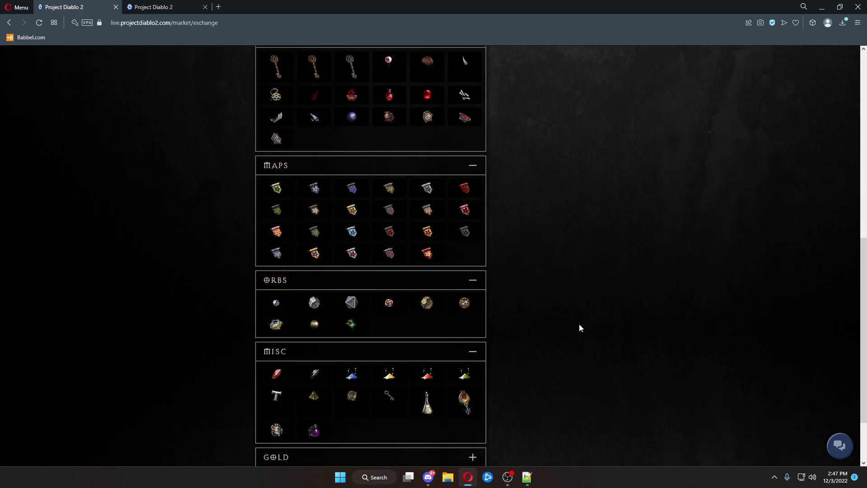
{"action": "scroll", "coordinate": [578, 327], "scroll_direction": "down", "scroll_amount": 2}
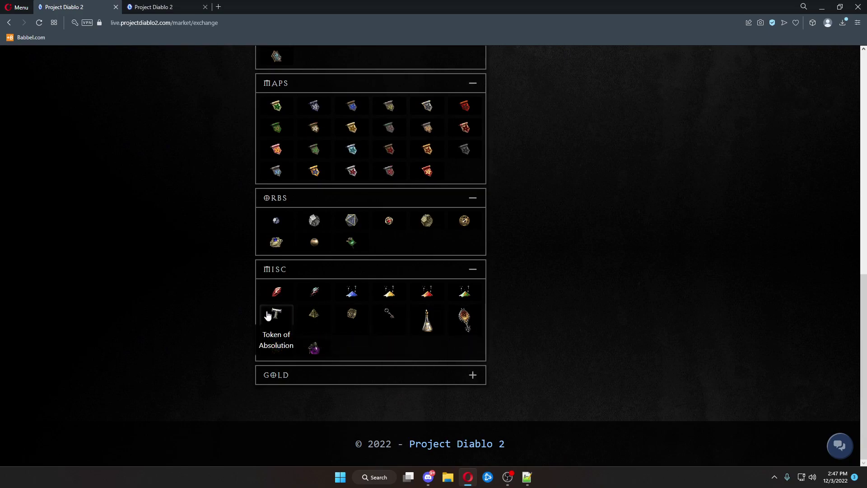
{"action": "left_click", "coordinate": [472, 376]}
{"action": "scroll", "coordinate": [325, 391], "scroll_direction": "down", "scroll_amount": 1}
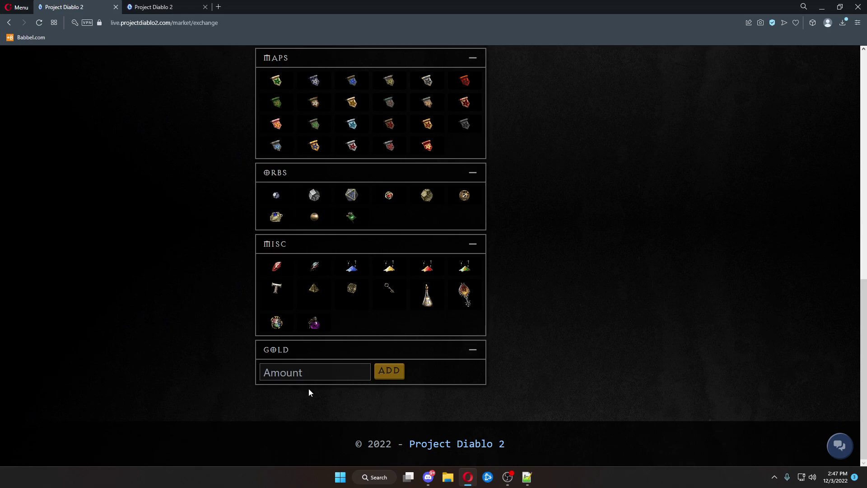
{"action": "scroll", "coordinate": [394, 371], "scroll_direction": "up", "scroll_amount": 10}
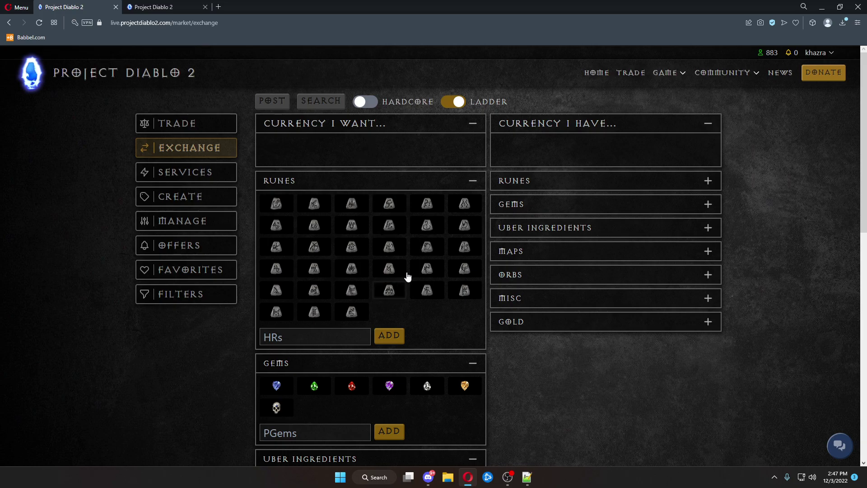
{"action": "scroll", "coordinate": [451, 271], "scroll_direction": "down", "scroll_amount": 5}
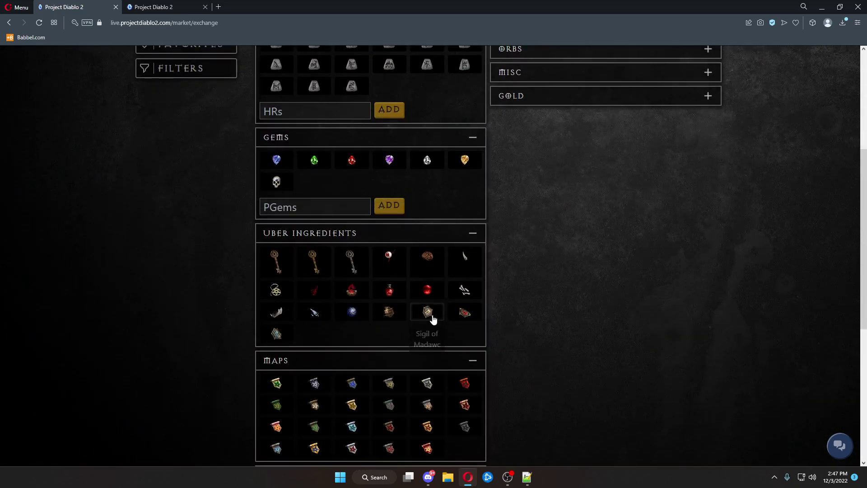
Add Black Soulstone to Currency I Want, search, and review offers asking about 1 HR
{"action": "scroll", "coordinate": [373, 298], "scroll_direction": "up", "scroll_amount": 1}
{"action": "left_click", "coordinate": [372, 297]}
{"action": "scroll", "coordinate": [558, 346], "scroll_direction": "up", "scroll_amount": 5}
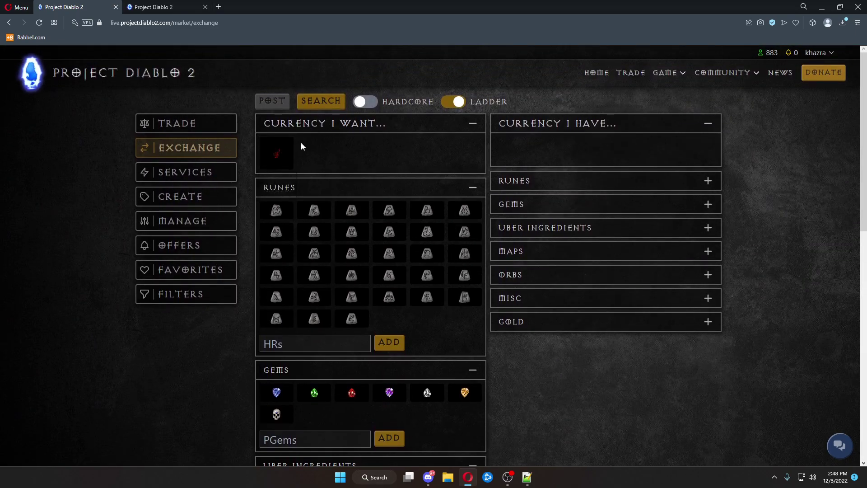
{"action": "left_click", "coordinate": [322, 101]}
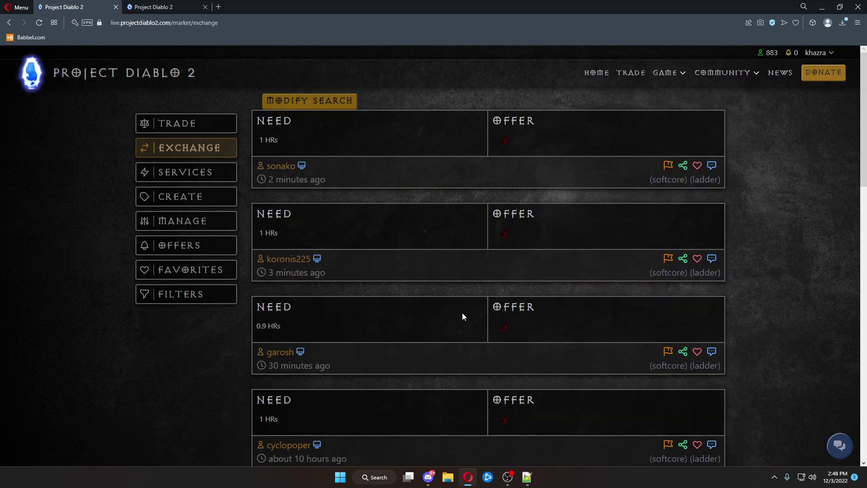
{"action": "scroll", "coordinate": [497, 306], "scroll_direction": "down", "scroll_amount": 12}
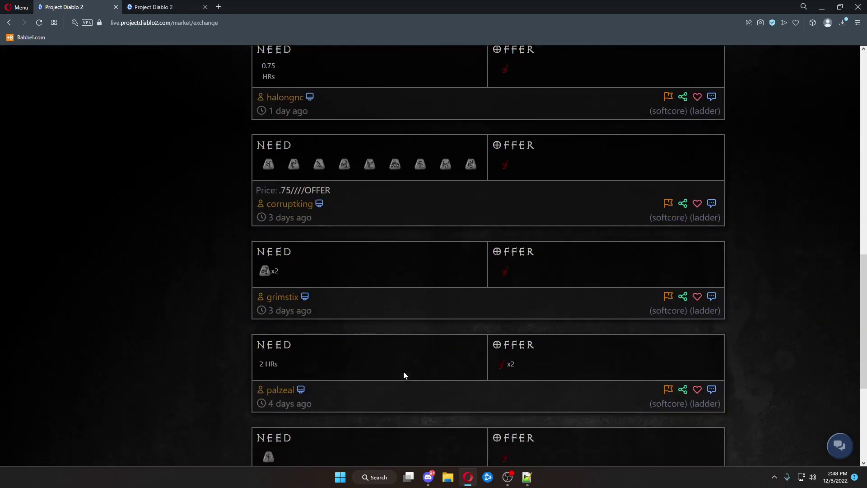
{"action": "scroll", "coordinate": [550, 318], "scroll_direction": "down", "scroll_amount": 5}
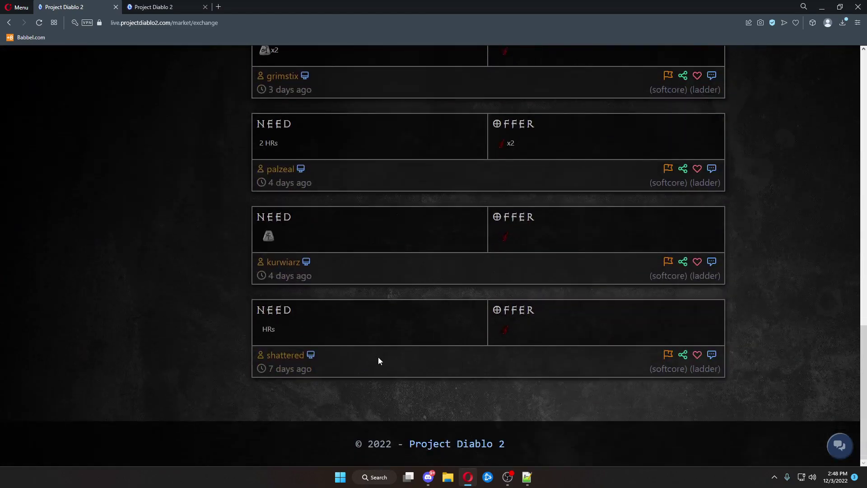
{"action": "scroll", "coordinate": [385, 359], "scroll_direction": "up", "scroll_amount": 9}
{"action": "scroll", "coordinate": [431, 372], "scroll_direction": "up", "scroll_amount": 12}
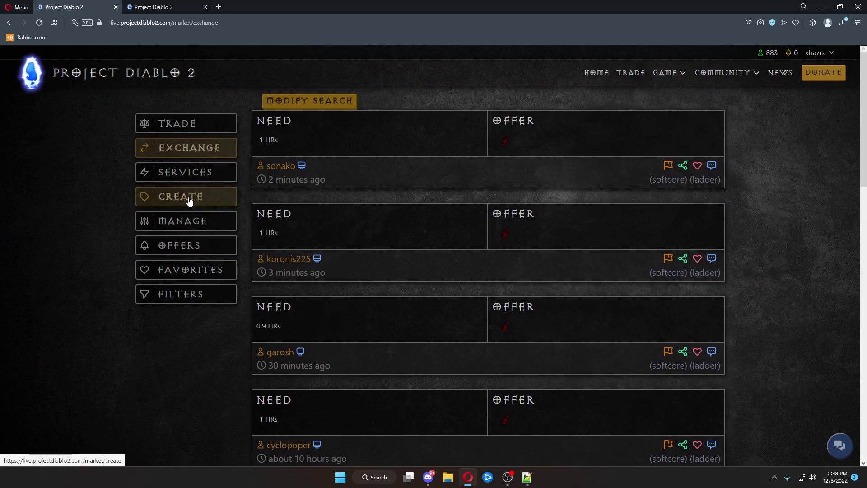
Open Services, preview both service-type dropdowns unchanged, and scroll the Ubers and DClone offers
{"action": "left_click", "coordinate": [177, 173]}
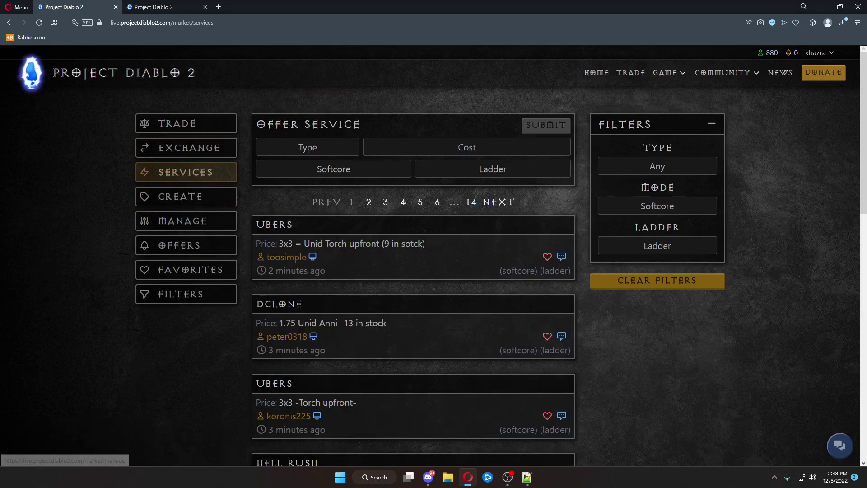
{"action": "left_click", "coordinate": [340, 148]}
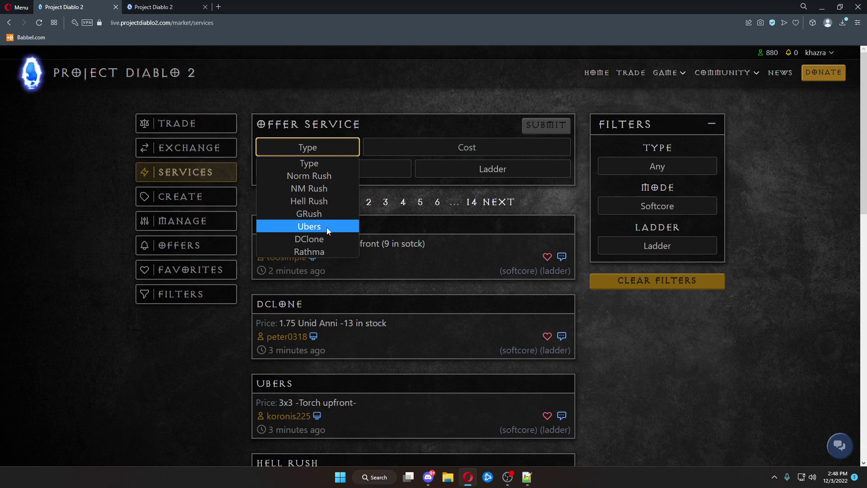
{"action": "left_click", "coordinate": [640, 332]}
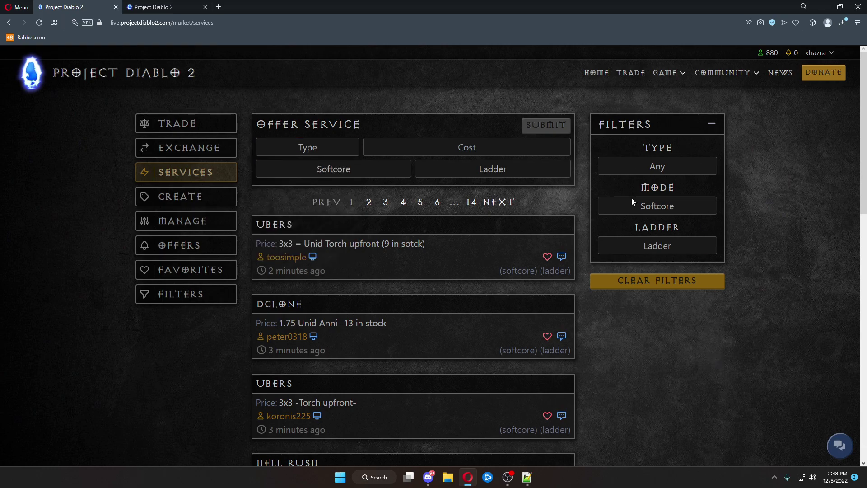
{"action": "left_click", "coordinate": [667, 166]}
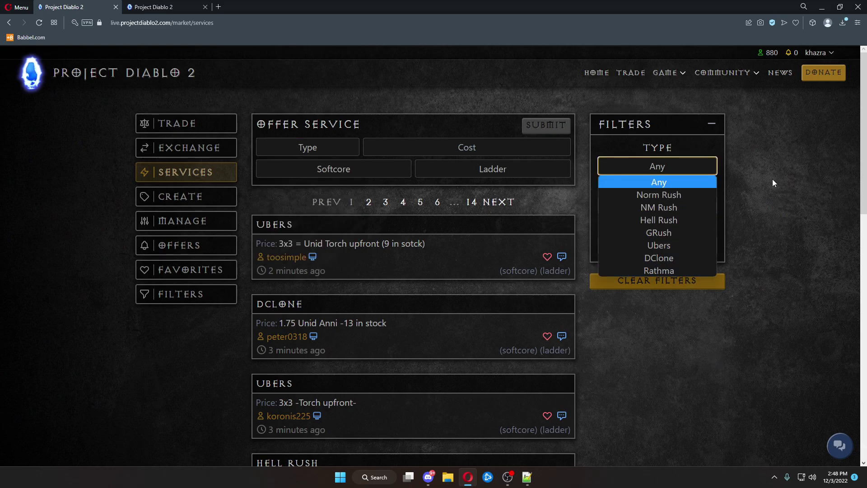
{"action": "left_click", "coordinate": [744, 241]}
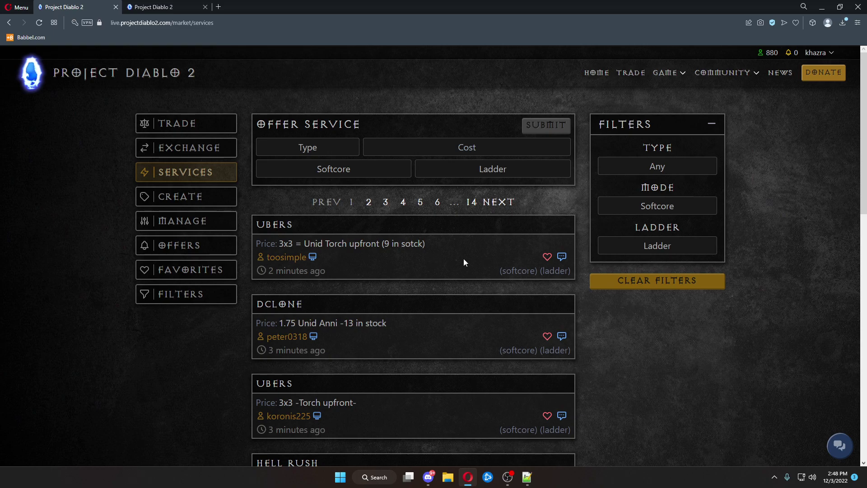
{"action": "scroll", "coordinate": [475, 261], "scroll_direction": "down", "scroll_amount": 1}
{"action": "scroll", "coordinate": [394, 142], "scroll_direction": "down", "scroll_amount": 1}
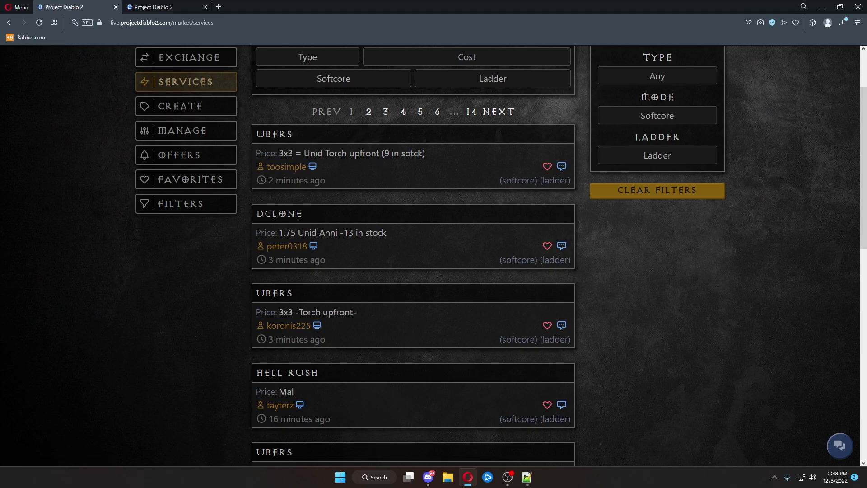
{"action": "scroll", "coordinate": [478, 213], "scroll_direction": "down", "scroll_amount": 3}
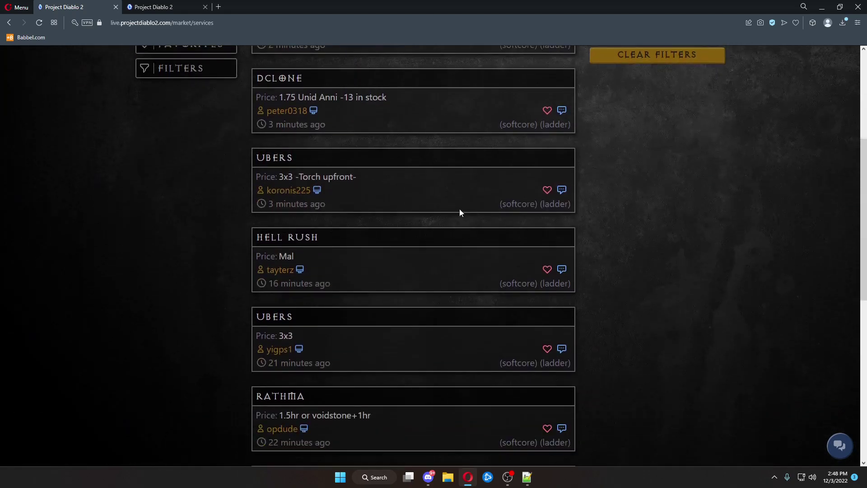
{"action": "scroll", "coordinate": [452, 294], "scroll_direction": "up", "scroll_amount": 5}
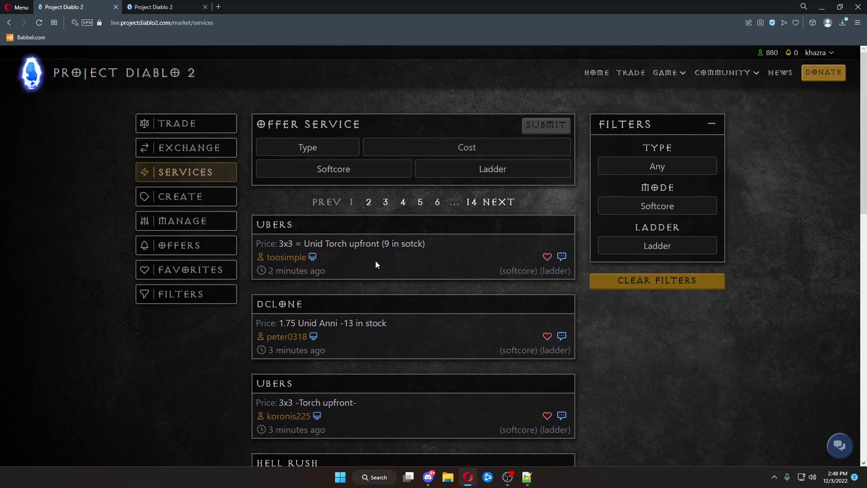
Open the Manage page and delete the Soul Drainer listing
{"action": "left_click", "coordinate": [189, 224]}
{"action": "scroll", "coordinate": [406, 176], "scroll_direction": "down", "scroll_amount": 1}
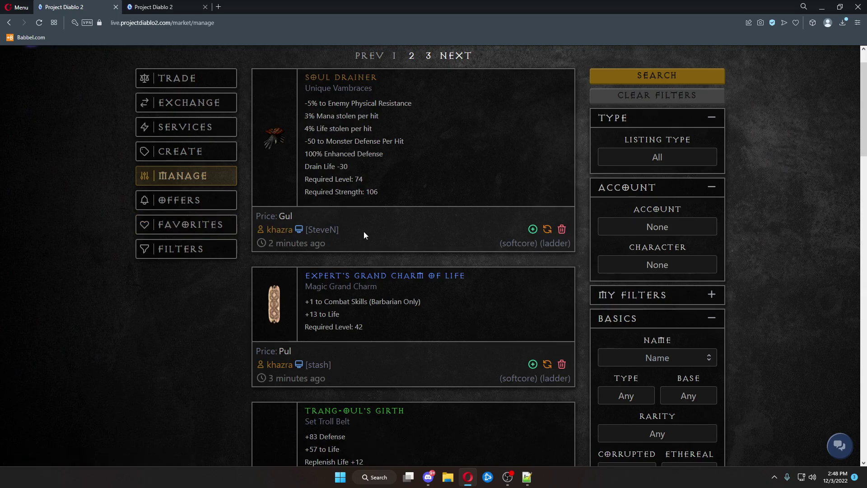
{"action": "scroll", "coordinate": [366, 230], "scroll_direction": "down", "scroll_amount": 3}
{"action": "scroll", "coordinate": [366, 233], "scroll_direction": "up", "scroll_amount": 4}
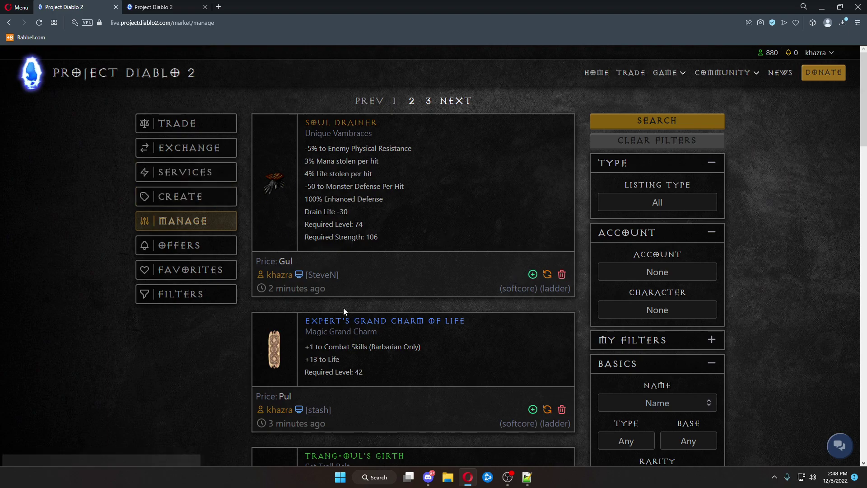
{"action": "left_click", "coordinate": [562, 275]}
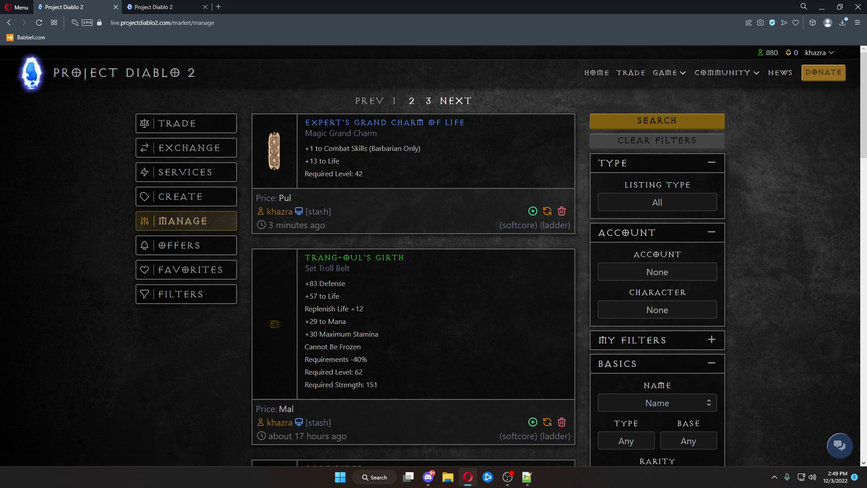
Load the next page of own listings and reopen Manage
{"action": "scroll", "coordinate": [454, 302], "scroll_direction": "down", "scroll_amount": 20}
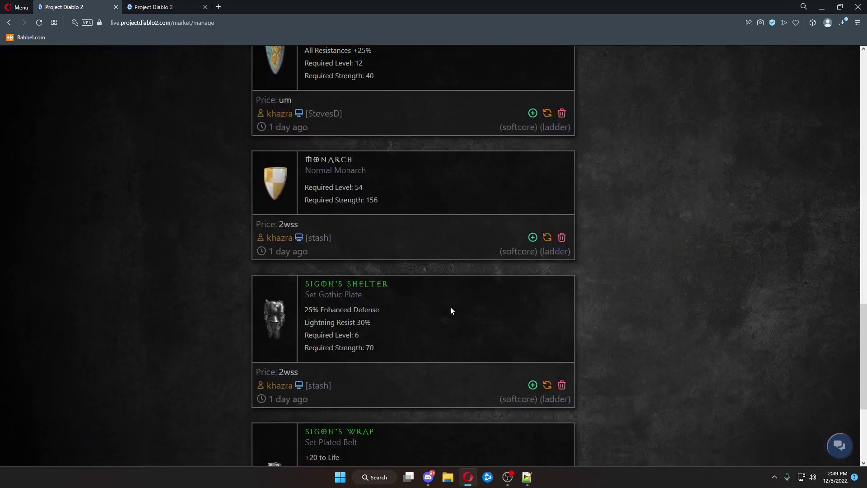
{"action": "scroll", "coordinate": [451, 311], "scroll_direction": "down", "scroll_amount": 5}
{"action": "left_click", "coordinate": [426, 379]}
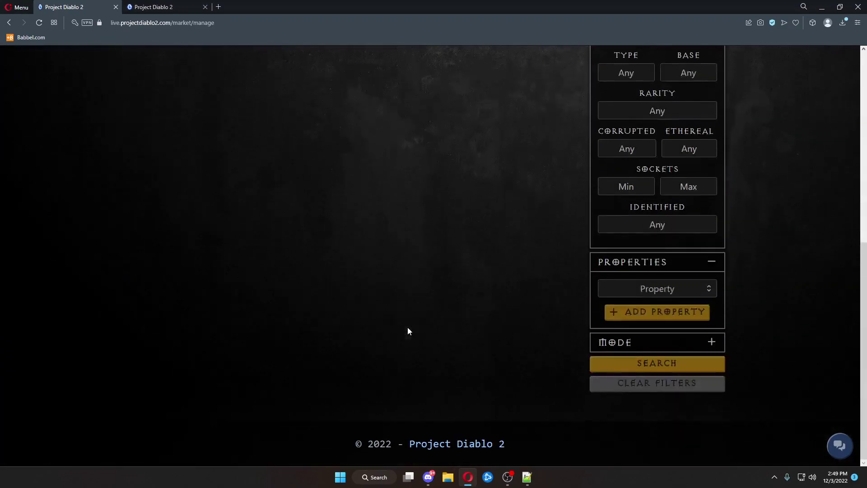
{"action": "scroll", "coordinate": [420, 307], "scroll_direction": "up", "scroll_amount": 1}
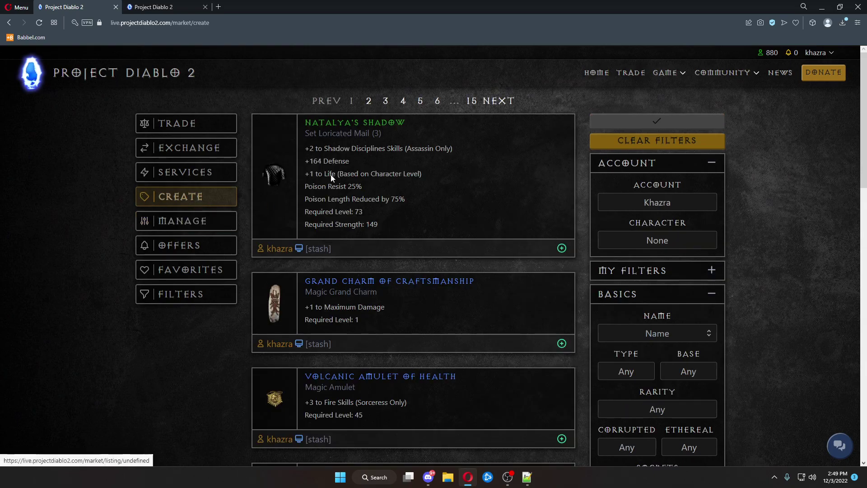
{"action": "left_click", "coordinate": [188, 221]}
Bump the Monarch shield listing at 2wss so it reads 'less than a minute ago'
{"action": "left_click", "coordinate": [420, 101]}
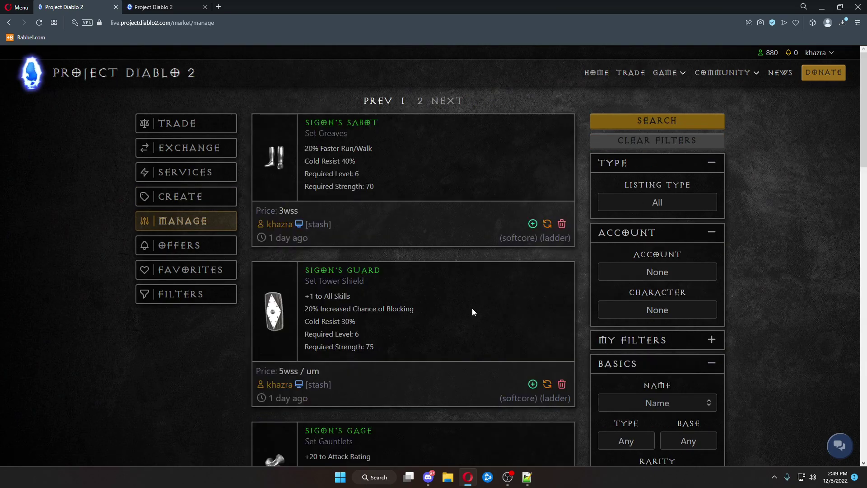
{"action": "scroll", "coordinate": [473, 312], "scroll_direction": "down", "scroll_amount": 15}
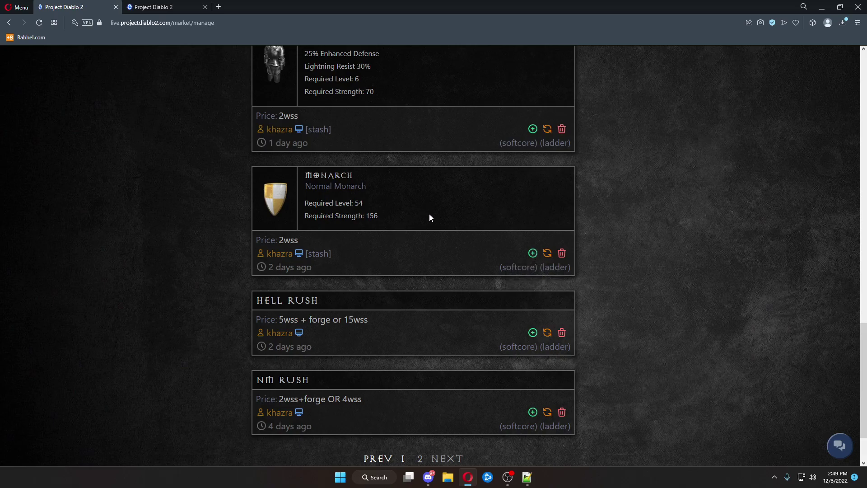
{"action": "left_click", "coordinate": [547, 253]}
{"action": "left_click_drag", "start_coordinate": [369, 272], "coordinate": [253, 267]}
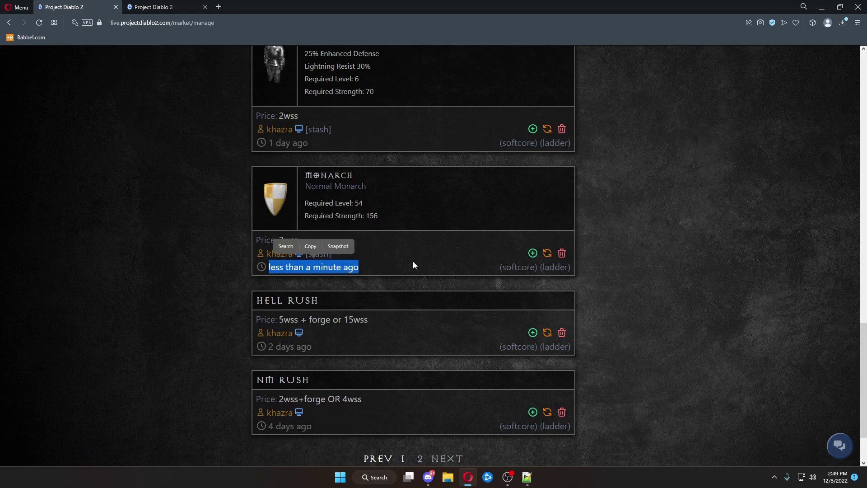
{"action": "left_click", "coordinate": [422, 245]}
{"action": "scroll", "coordinate": [422, 245], "scroll_direction": "up", "scroll_amount": 8}
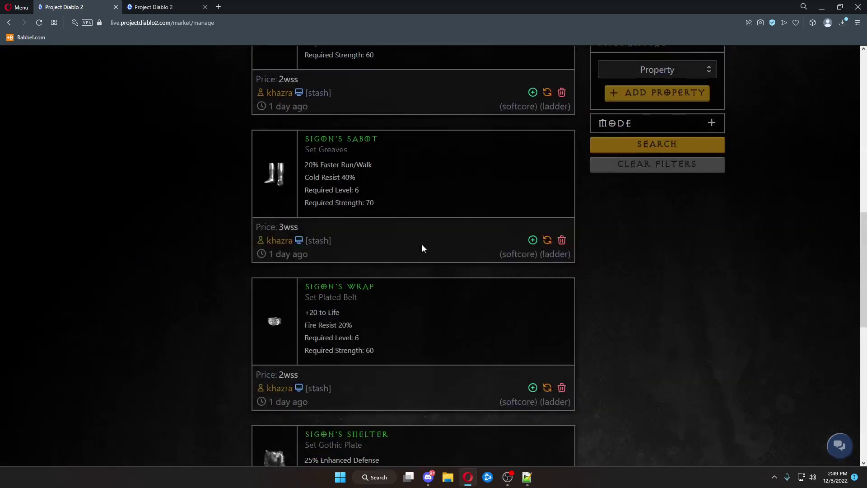
{"action": "scroll", "coordinate": [406, 235], "scroll_direction": "up", "scroll_amount": 6}
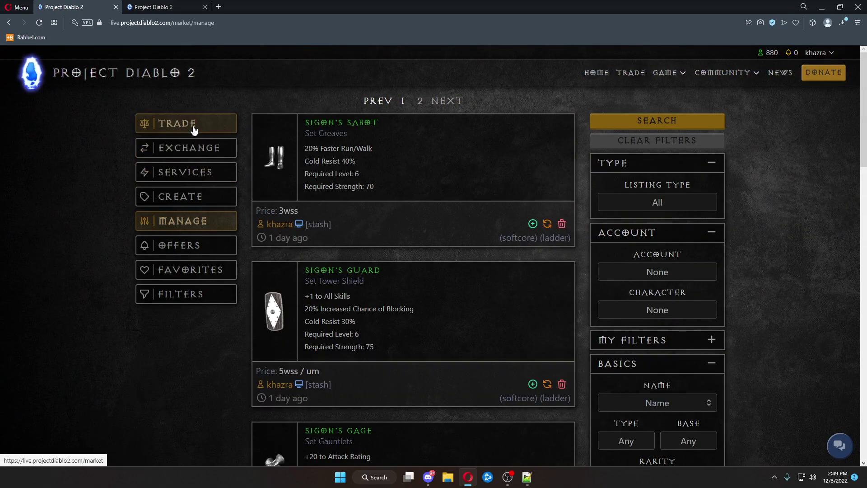
Return to trade search, expand My Filters, and set the item name to Harlequin Crest
{"action": "left_click", "coordinate": [191, 129]}
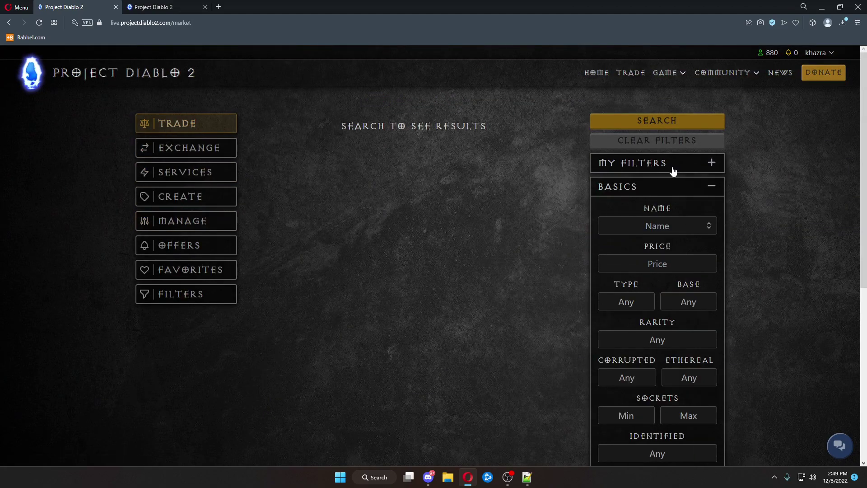
{"action": "left_click", "coordinate": [698, 168]}
{"action": "scroll", "coordinate": [269, 213], "scroll_direction": "down", "scroll_amount": 2}
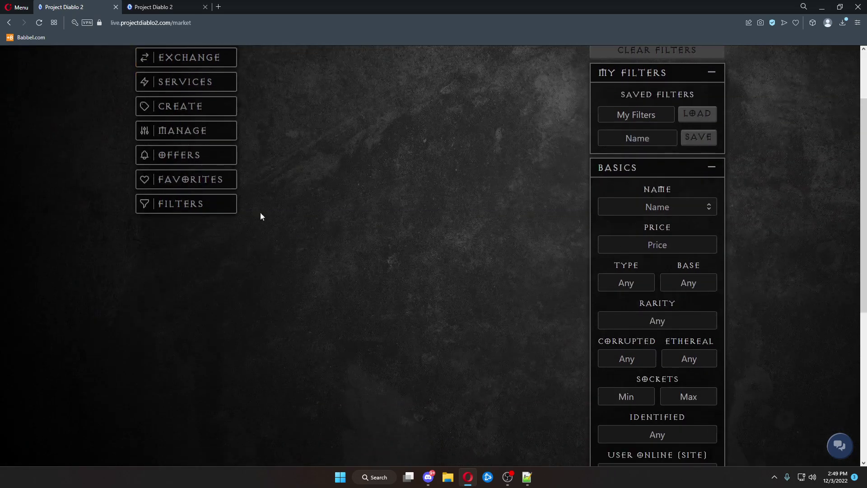
{"action": "left_click", "coordinate": [640, 208]}
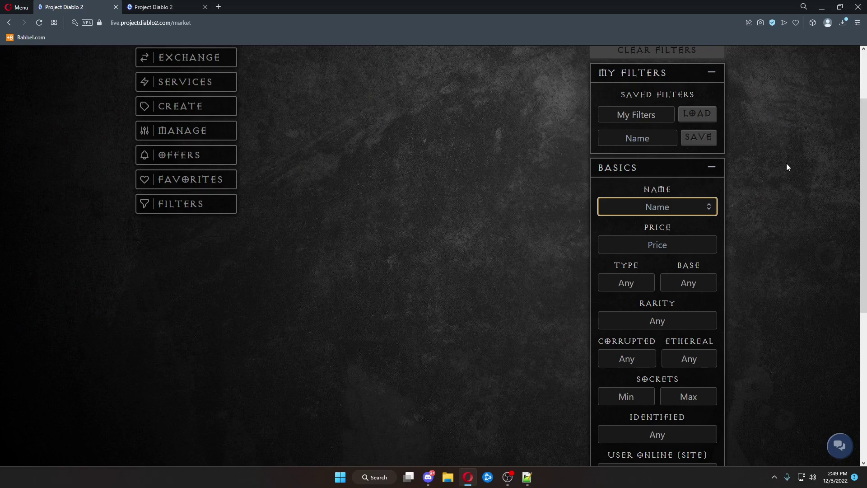
{"action": "type", "text": "Harl"}
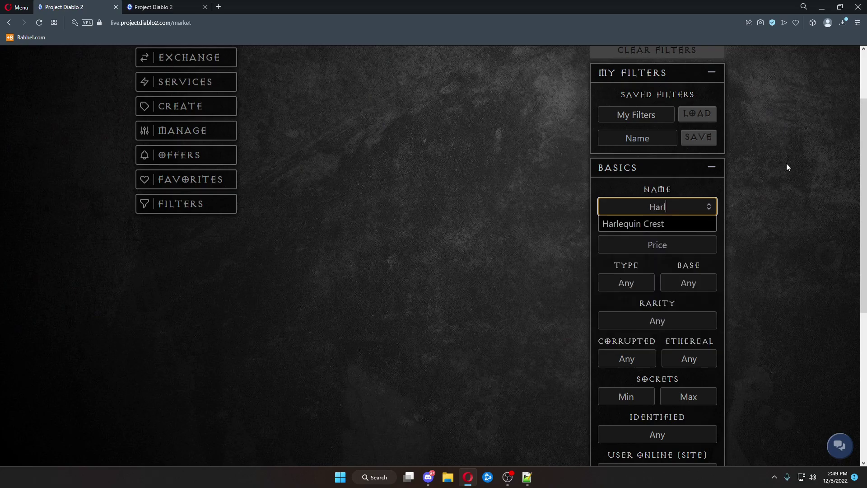
{"action": "left_click", "coordinate": [674, 225]}
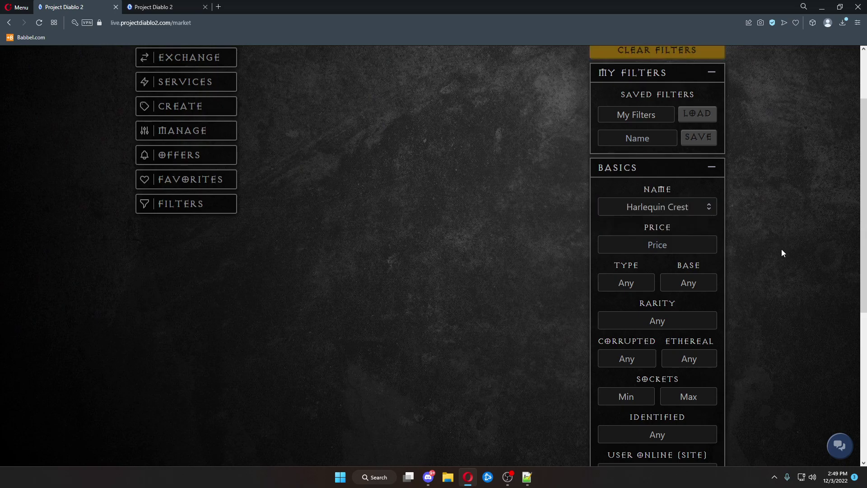
Add the +{X} to All Skills property with minimum 3 and run the search
{"action": "scroll", "coordinate": [676, 387], "scroll_direction": "down", "scroll_amount": 4}
{"action": "left_click", "coordinate": [659, 350]}
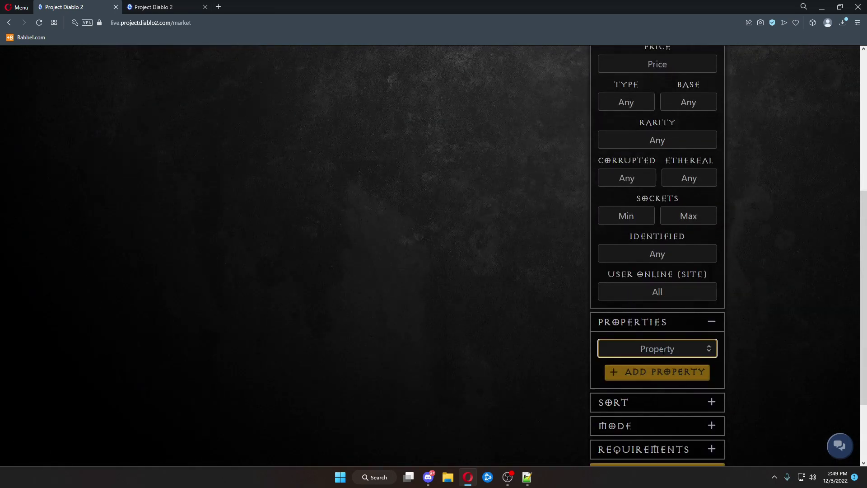
{"action": "type", "text": "All skill"}
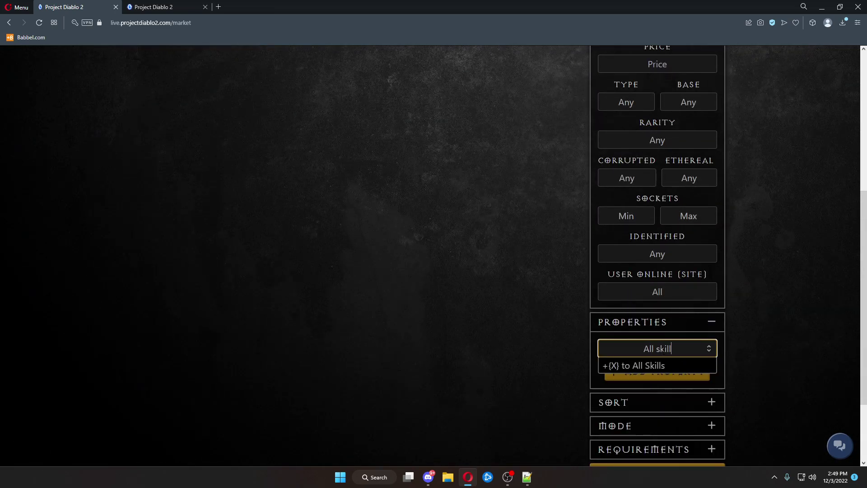
{"action": "left_click", "coordinate": [626, 363]}
{"action": "left_click", "coordinate": [610, 374]}
{"action": "left_click", "coordinate": [638, 409]}
{"action": "type", "text": "3"}
{"action": "scroll", "coordinate": [803, 382], "scroll_direction": "down", "scroll_amount": 3}
{"action": "left_click", "coordinate": [677, 376]}
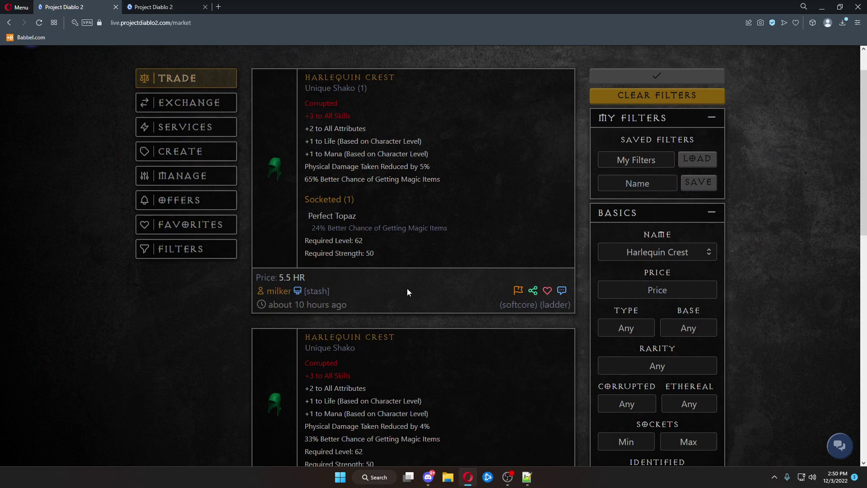
Save the current search as the filter '+3 Shako'
{"action": "scroll", "coordinate": [407, 292], "scroll_direction": "up", "scroll_amount": 1}
{"action": "left_click", "coordinate": [652, 229]}
{"action": "type", "text": "+3 Shako"}
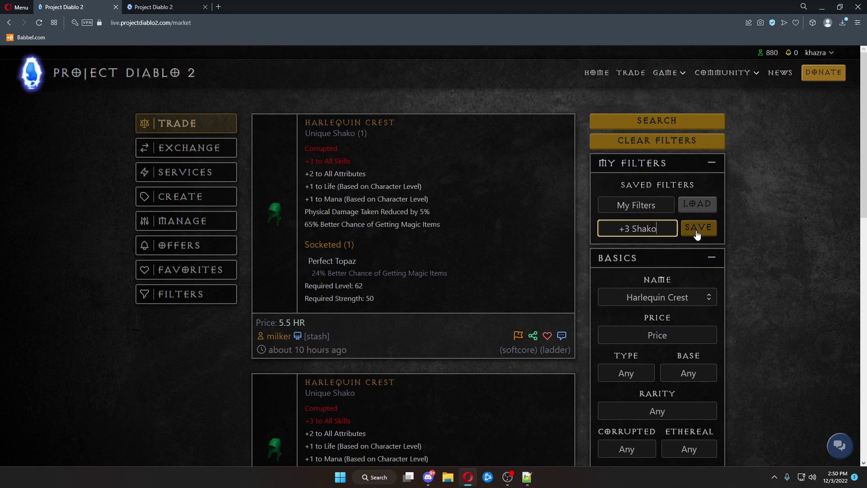
{"action": "left_click", "coordinate": [698, 229]}
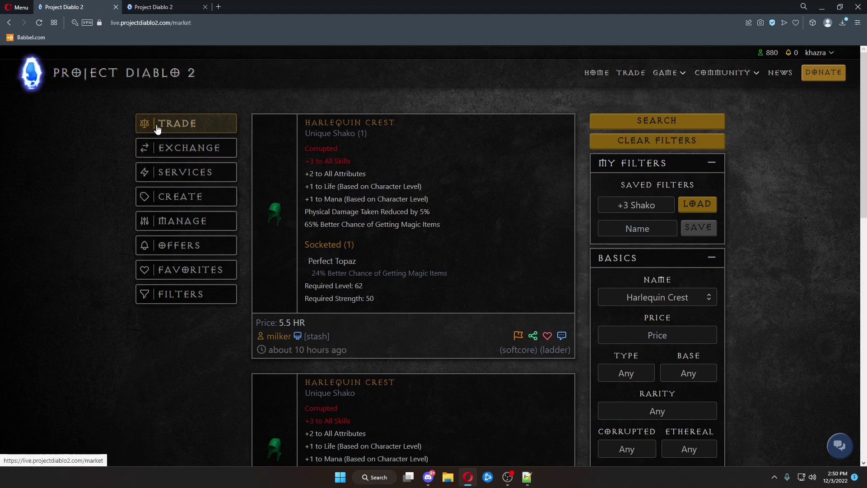
Load the +3 Shako saved filter into the search
{"action": "left_click", "coordinate": [675, 162]}
{"action": "left_click", "coordinate": [683, 163]}
{"action": "left_click", "coordinate": [656, 204]}
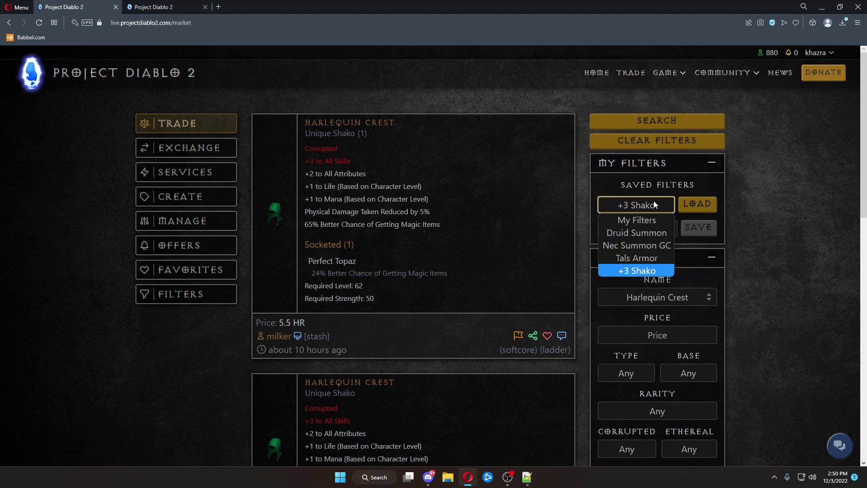
{"action": "left_click", "coordinate": [653, 270]}
{"action": "left_click", "coordinate": [697, 214]}
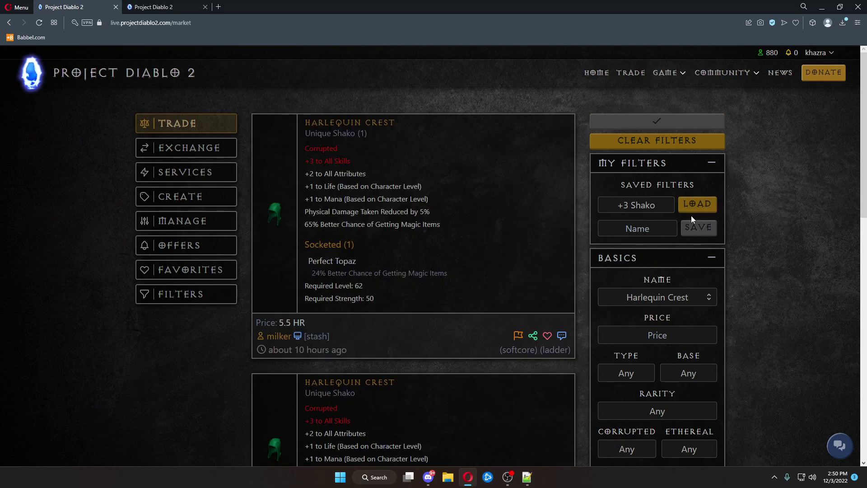
Load the Nec Summon GC saved filter, then the Tals Armor saved filter
{"action": "left_click", "coordinate": [653, 205]}
{"action": "left_click", "coordinate": [657, 238]}
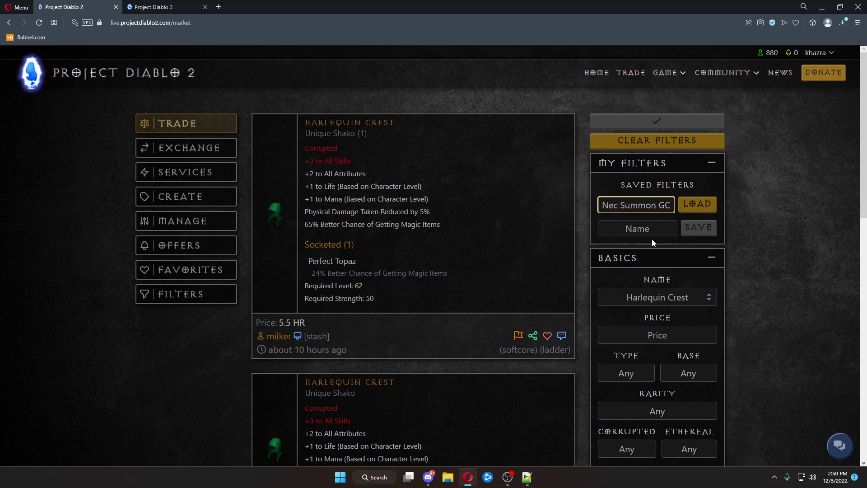
{"action": "left_click", "coordinate": [699, 206]}
{"action": "left_click", "coordinate": [653, 205]}
{"action": "left_click", "coordinate": [642, 258]}
{"action": "left_click", "coordinate": [695, 204]}
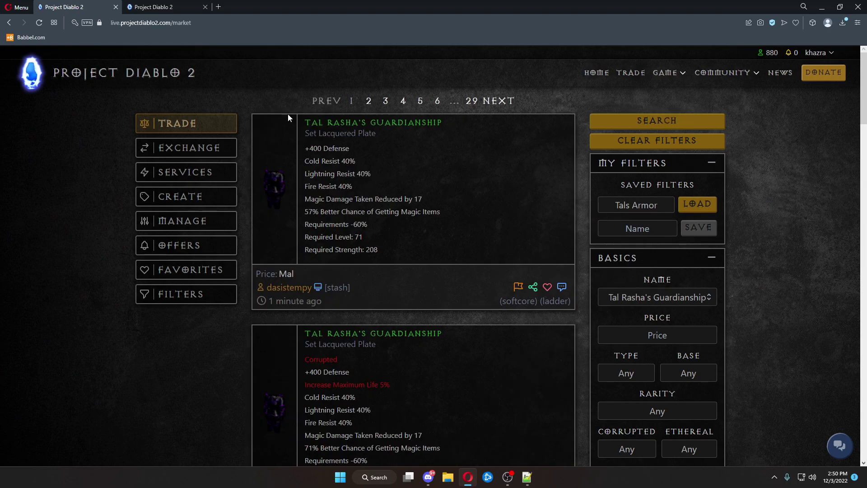
Open the Filters page that lists all four saved filters
{"action": "scroll", "coordinate": [590, 277], "scroll_direction": "down", "scroll_amount": 4}
{"action": "scroll", "coordinate": [566, 195], "scroll_direction": "up", "scroll_amount": 4}
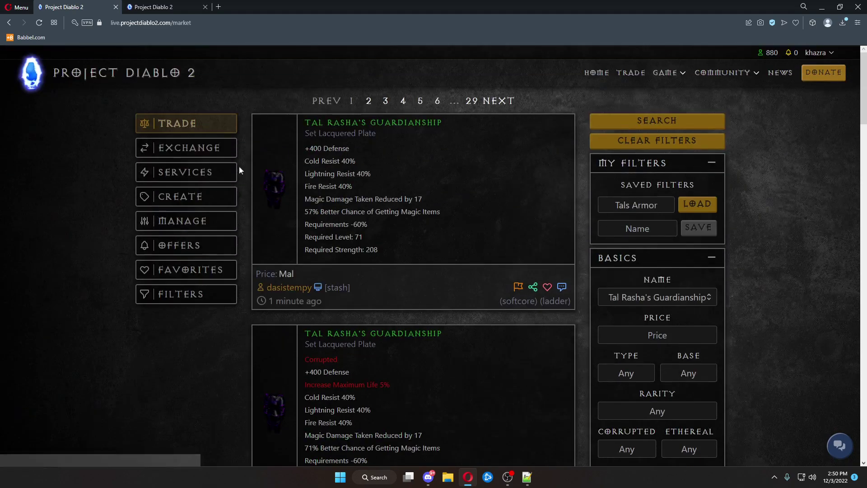
{"action": "left_click", "coordinate": [185, 294]}
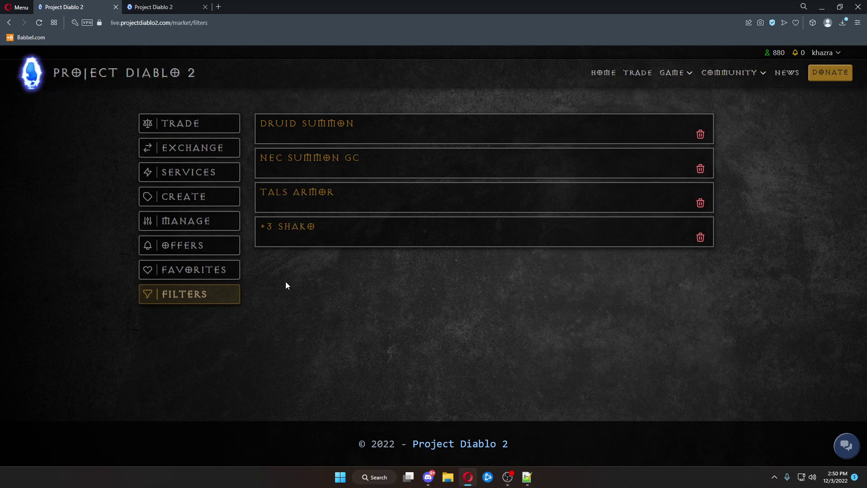
Browse the Favorites and Offers pages, ending back on Favorites
{"action": "left_click", "coordinate": [181, 269]}
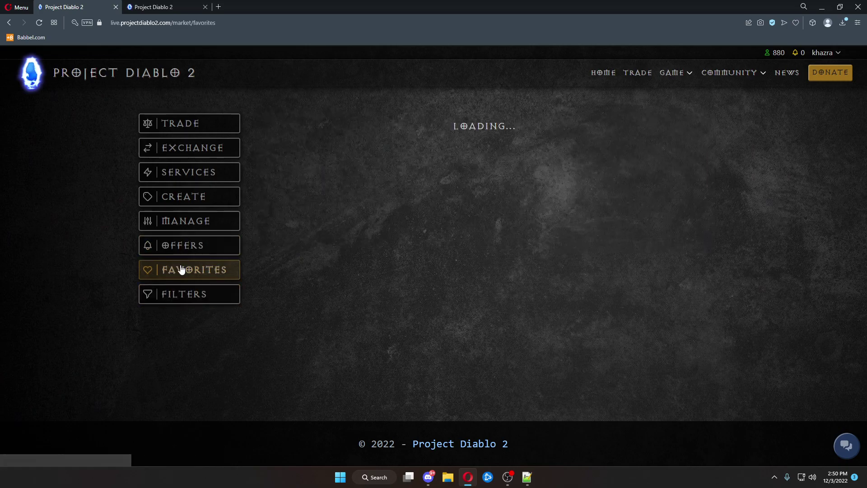
{"action": "left_click", "coordinate": [178, 248]}
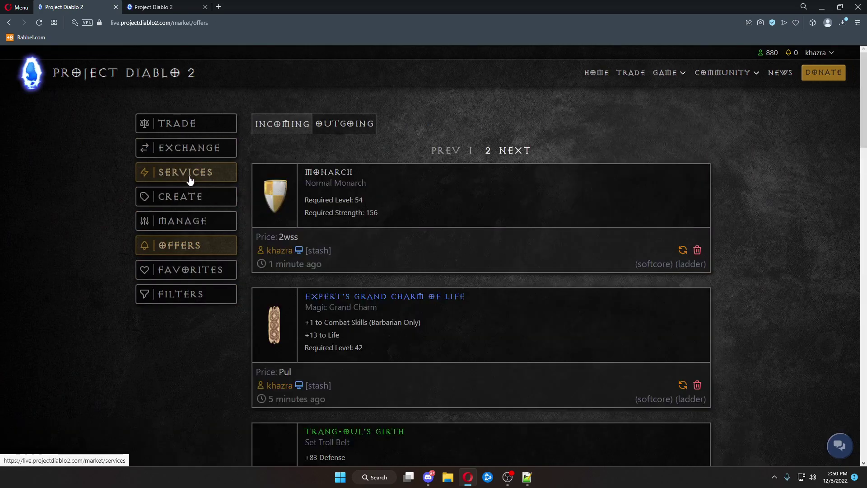
{"action": "left_click", "coordinate": [180, 270]}
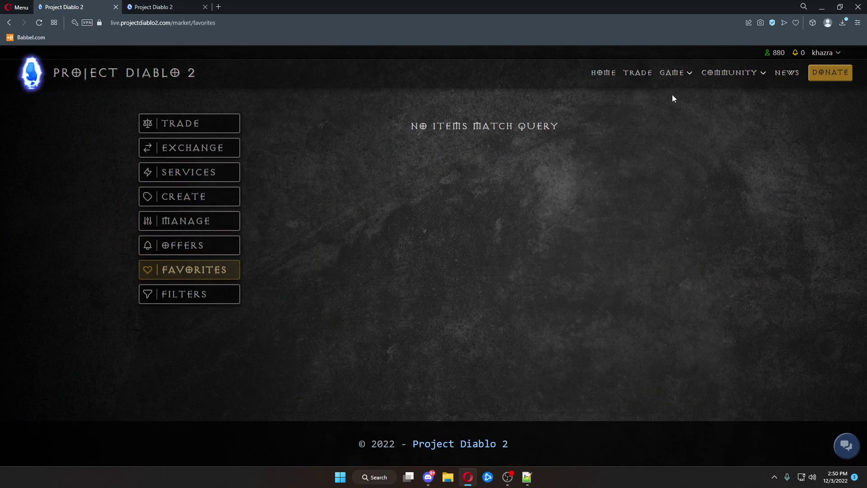
Visit the Armory page, then the ladder rankings, from the GAME menu
{"action": "left_click", "coordinate": [649, 73]}
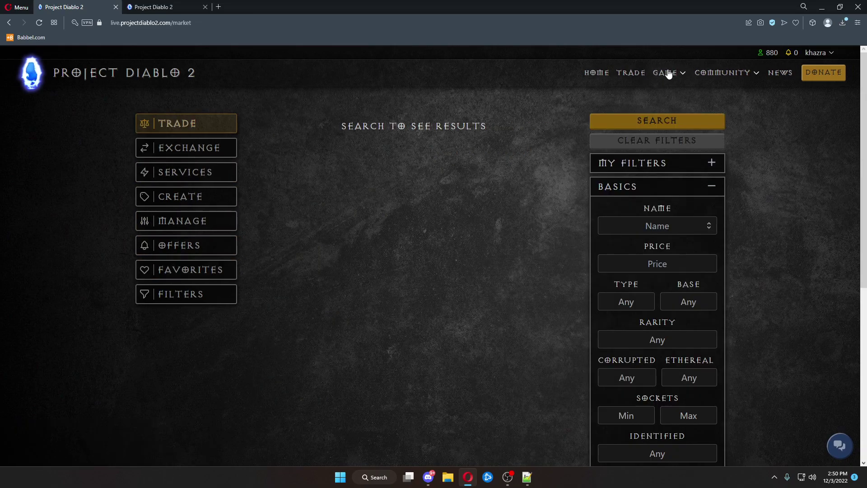
{"action": "mouse_move", "coordinate": [669, 74]}
{"action": "left_click", "coordinate": [653, 98]}
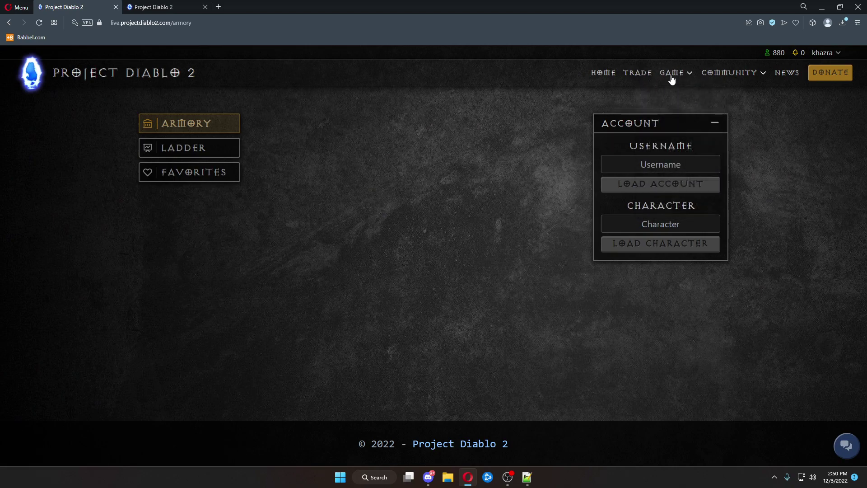
{"action": "mouse_move", "coordinate": [673, 79]}
{"action": "left_click", "coordinate": [674, 128]}
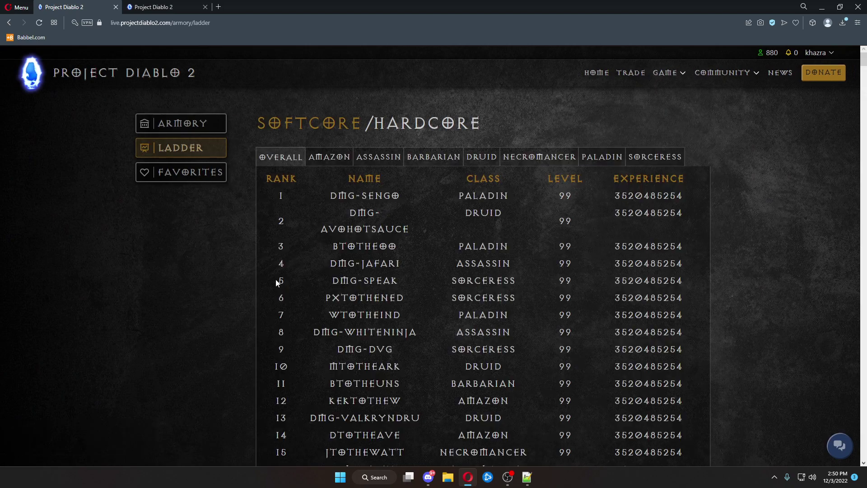
Inspect the second-ranked character's equipment and their mercenary's gear
{"action": "left_click", "coordinate": [343, 230]}
{"action": "scroll", "coordinate": [497, 308], "scroll_direction": "down", "scroll_amount": 2}
{"action": "scroll", "coordinate": [562, 247], "scroll_direction": "up", "scroll_amount": 2}
{"action": "left_click", "coordinate": [460, 135]}
{"action": "left_click", "coordinate": [388, 135]}
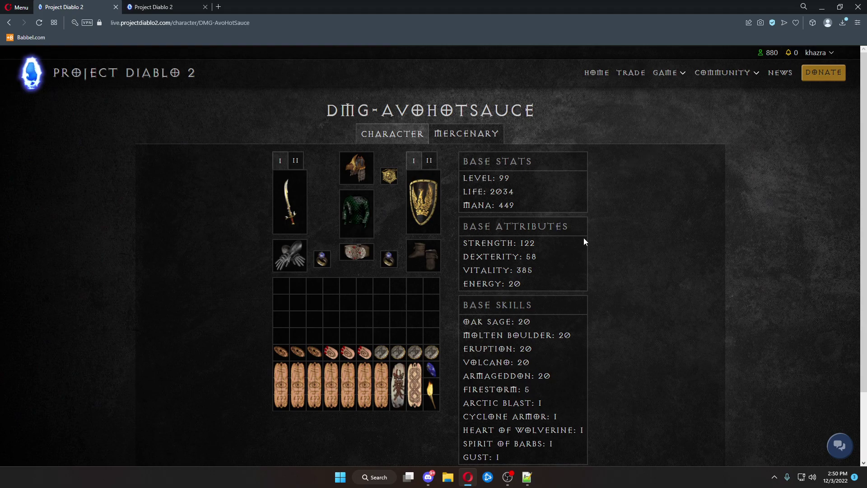
Look up the level 87 Necromancer by name in the Armory, then return to trade search
{"action": "left_click", "coordinate": [599, 72]}
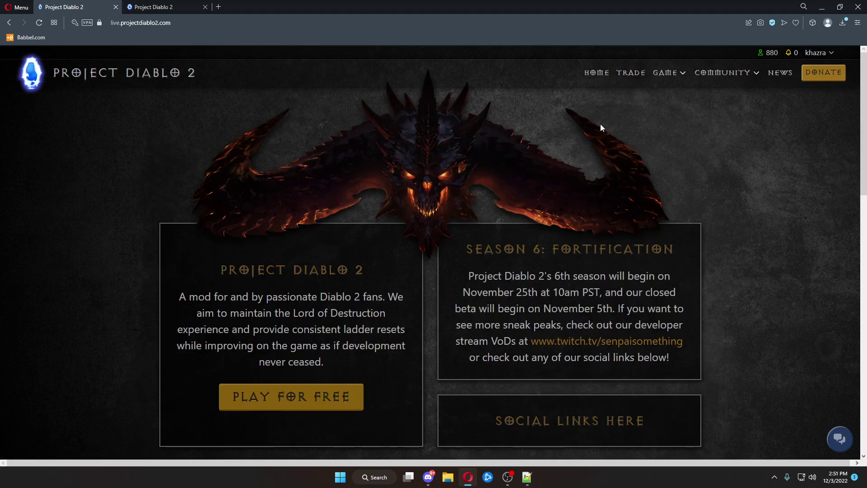
{"action": "left_click", "coordinate": [634, 74]}
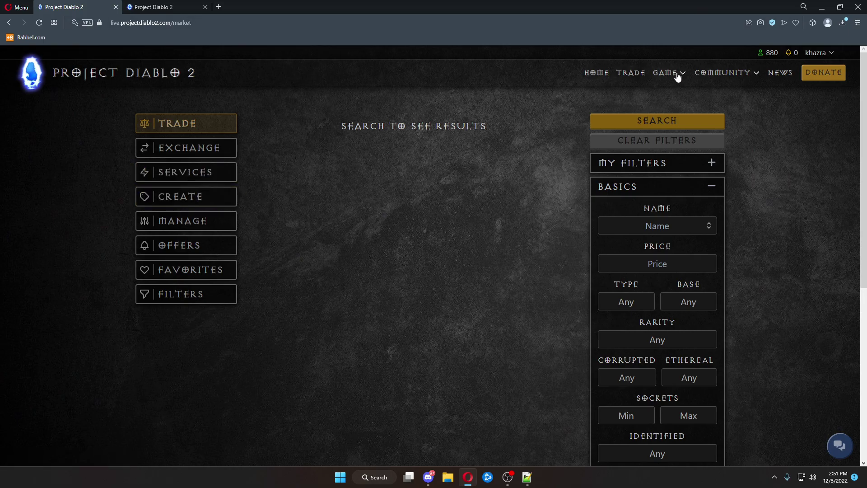
{"action": "mouse_move", "coordinate": [677, 78]}
{"action": "left_click", "coordinate": [665, 97]}
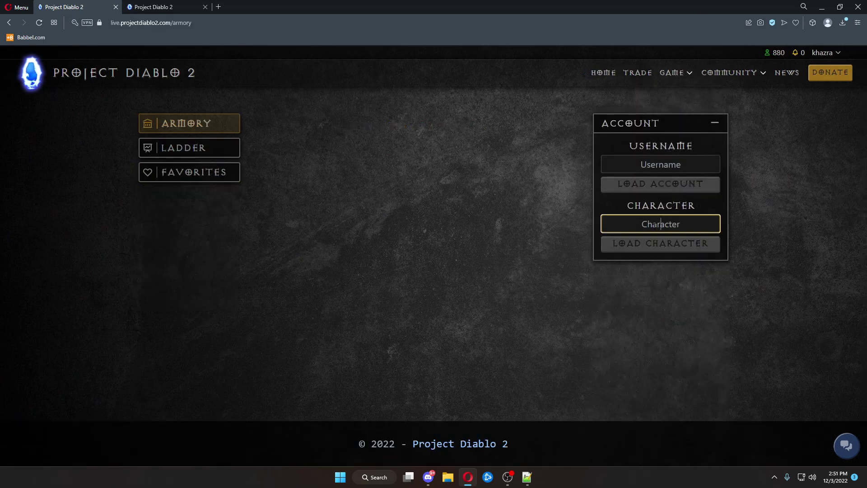
{"action": "type", "text": "Steven"}
{"action": "key", "text": "Return"}
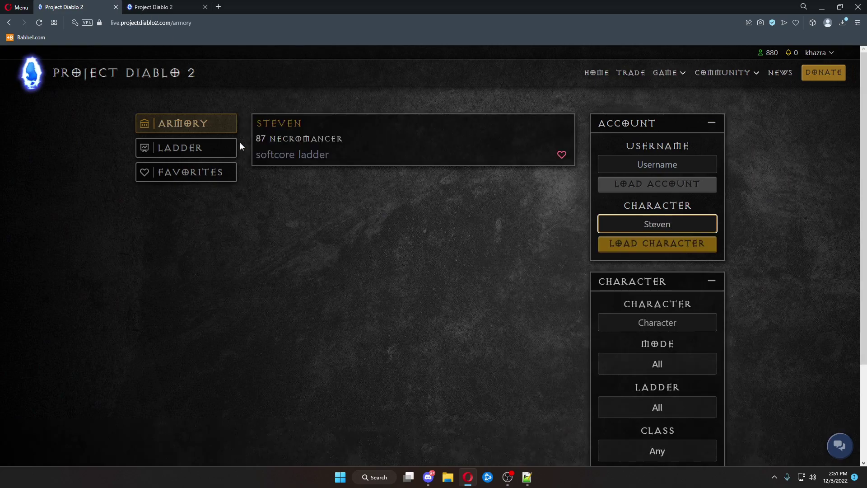
{"action": "left_click", "coordinate": [631, 73]}
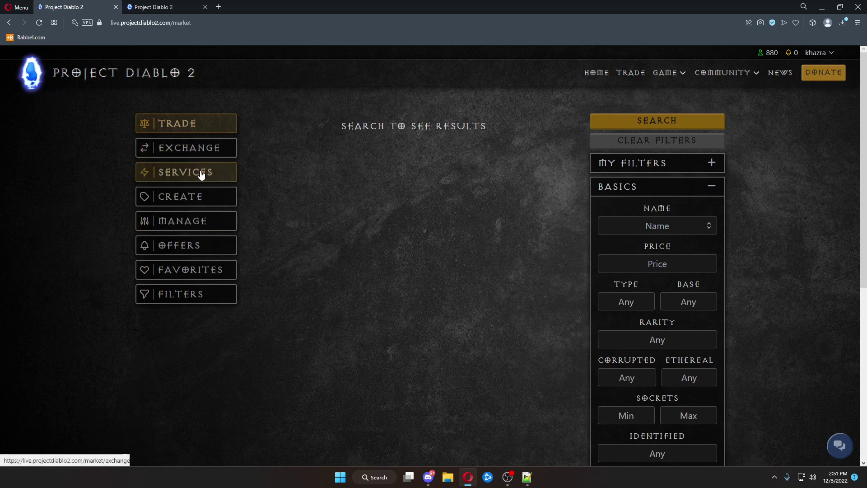
{"action": "left_click", "coordinate": [188, 220]}
{"action": "scroll", "coordinate": [400, 230], "scroll_direction": "down", "scroll_amount": 7}
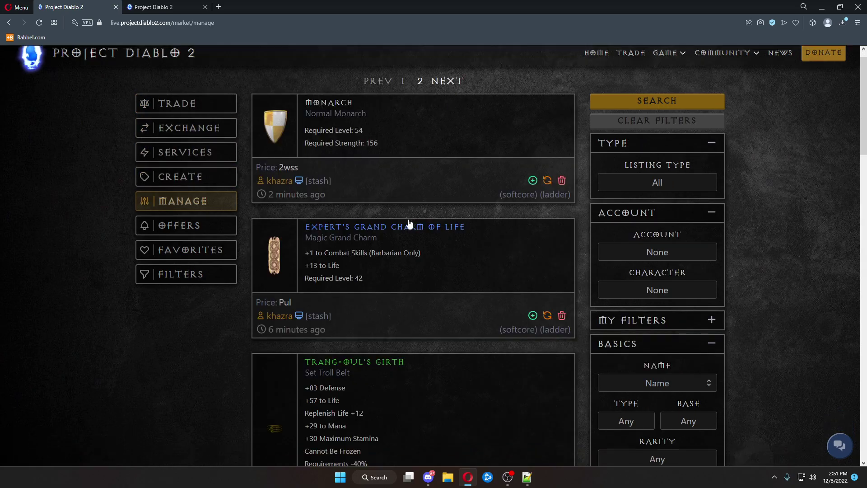
{"action": "scroll", "coordinate": [385, 290], "scroll_direction": "up", "scroll_amount": 7}
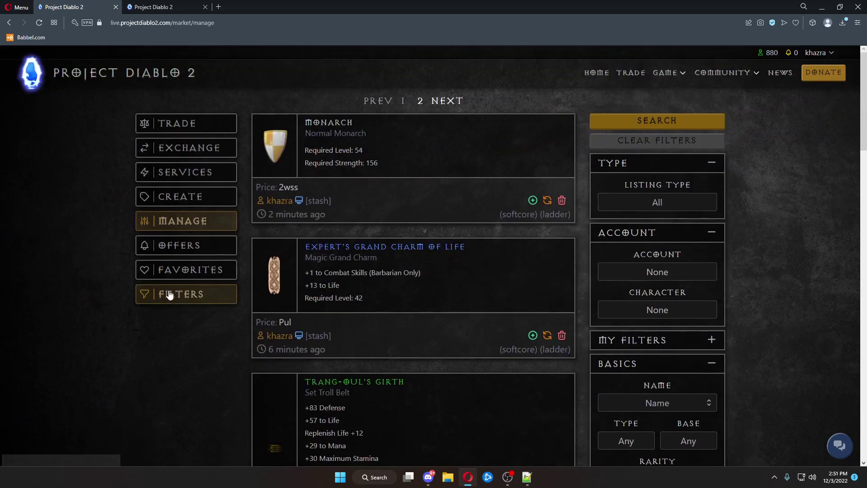
{"action": "left_click", "coordinate": [186, 296]}
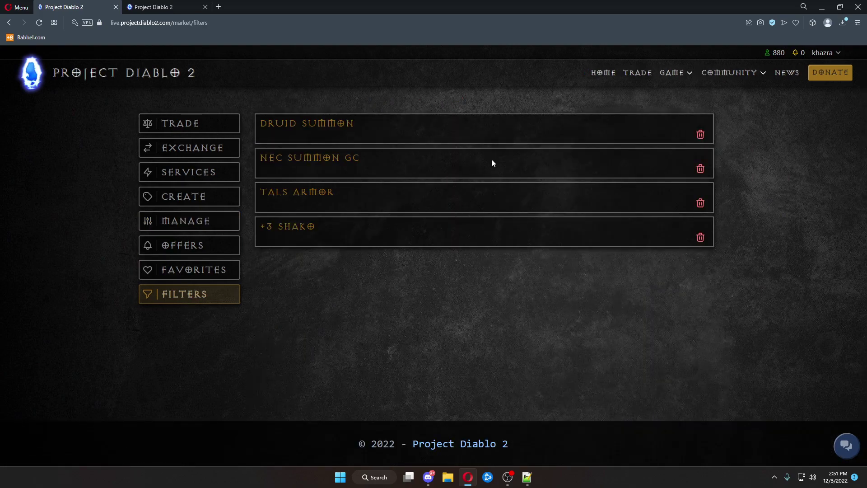
{"action": "left_click", "coordinate": [174, 246]}
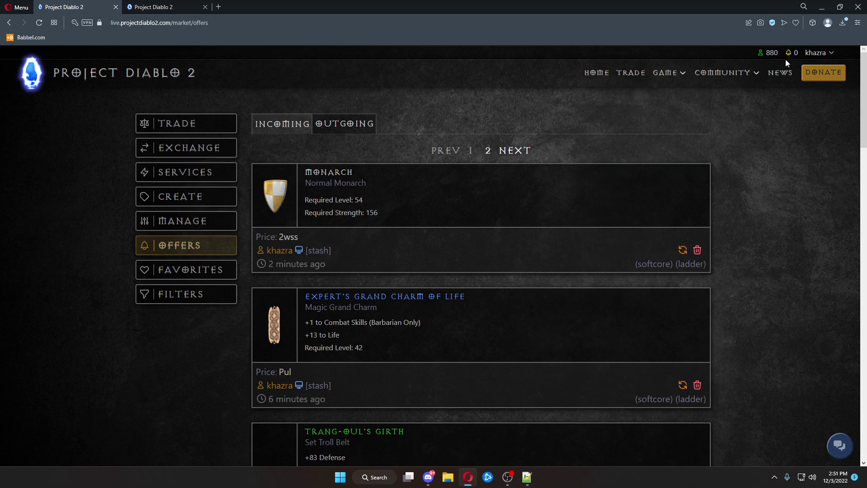
{"action": "scroll", "coordinate": [679, 276], "scroll_direction": "down", "scroll_amount": 2}
{"action": "scroll", "coordinate": [503, 169], "scroll_direction": "up", "scroll_amount": 2}
{"action": "scroll", "coordinate": [479, 244], "scroll_direction": "down", "scroll_amount": 15}
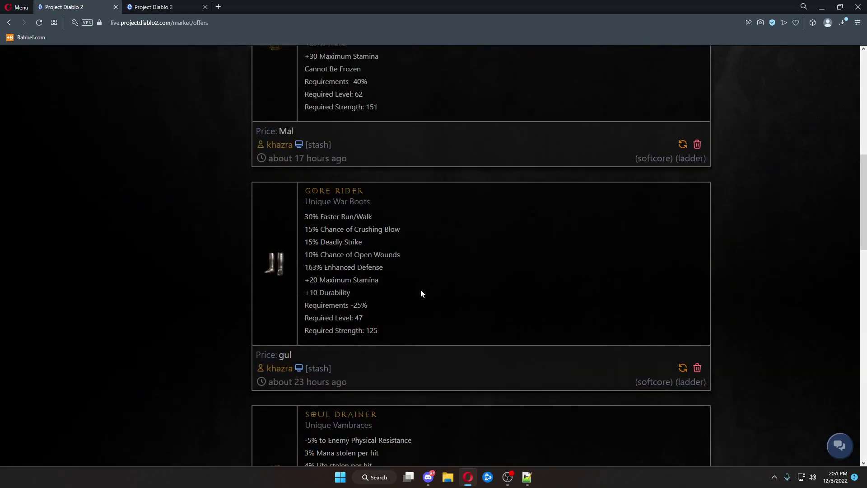
{"action": "scroll", "coordinate": [401, 244], "scroll_direction": "down", "scroll_amount": 10}
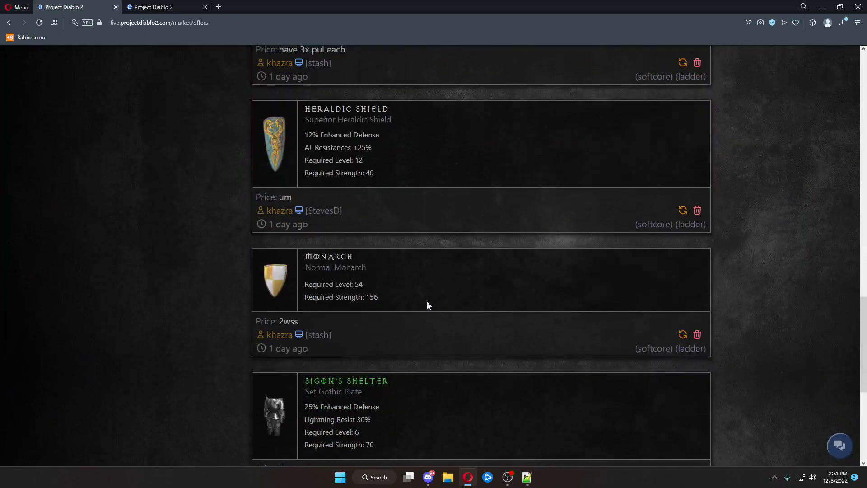
{"action": "scroll", "coordinate": [428, 305], "scroll_direction": "up", "scroll_amount": 11}
{"action": "scroll", "coordinate": [429, 306], "scroll_direction": "up", "scroll_amount": 15}
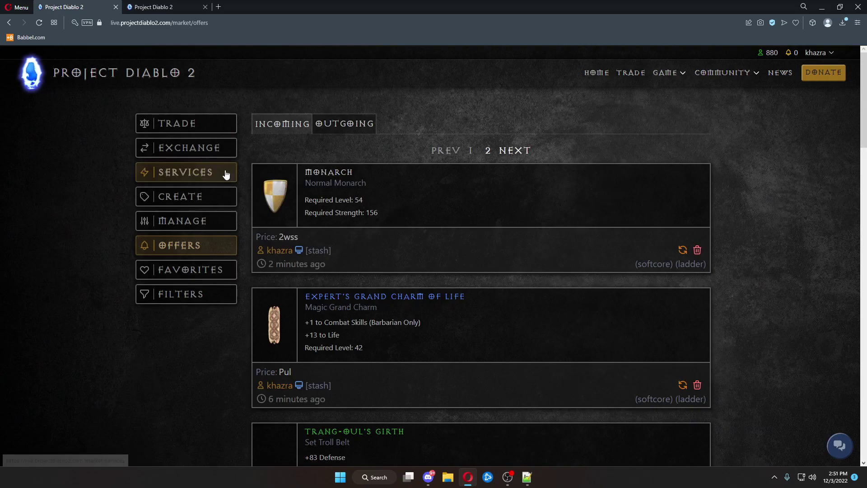
{"action": "left_click", "coordinate": [190, 124]}
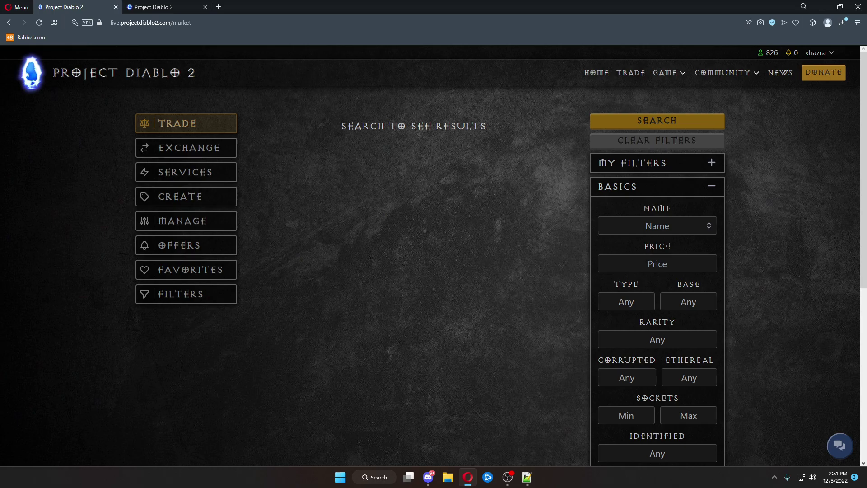
Load the Druid Summon filter and copy the first Trainer's Grand Charm listing's share link
{"action": "left_click", "coordinate": [656, 164]}
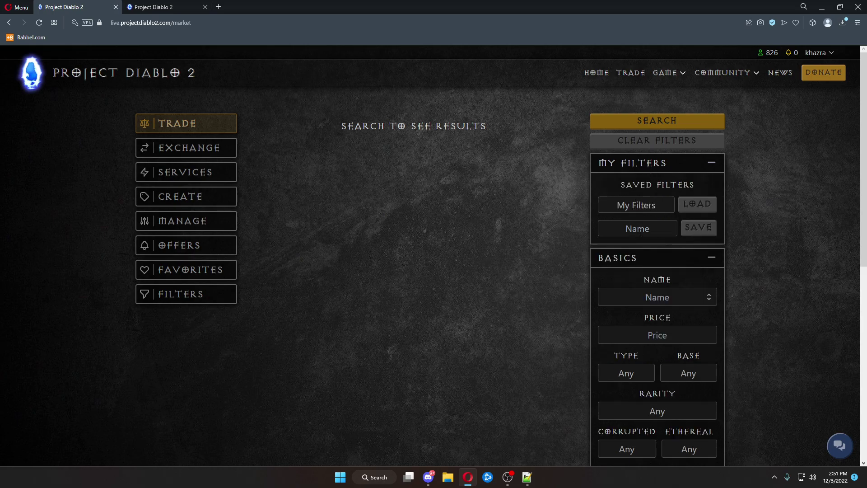
{"action": "left_click", "coordinate": [643, 206]}
{"action": "left_click", "coordinate": [637, 232]}
{"action": "left_click", "coordinate": [695, 205]}
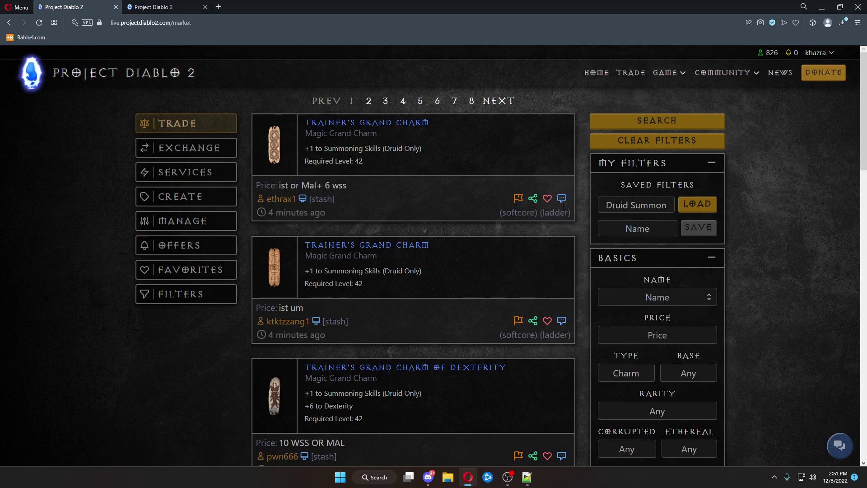
{"action": "left_click", "coordinate": [533, 198]}
Post the listing link in #beta-site-bug-reports and open it to check it works
{"action": "left_click", "coordinate": [428, 477]}
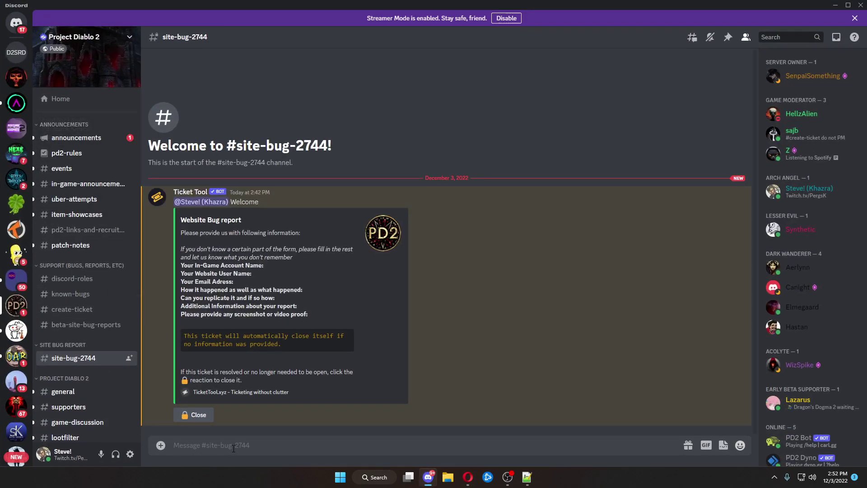
{"action": "key", "text": "ctrl+v"}
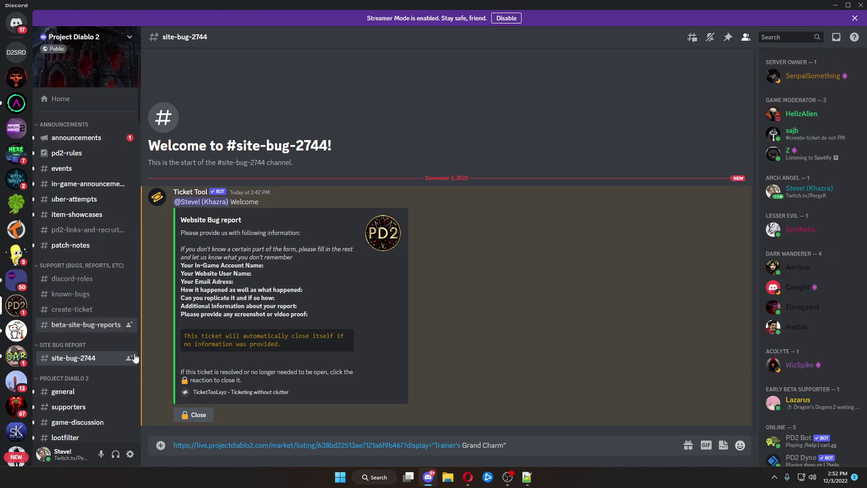
{"action": "left_click", "coordinate": [76, 328]}
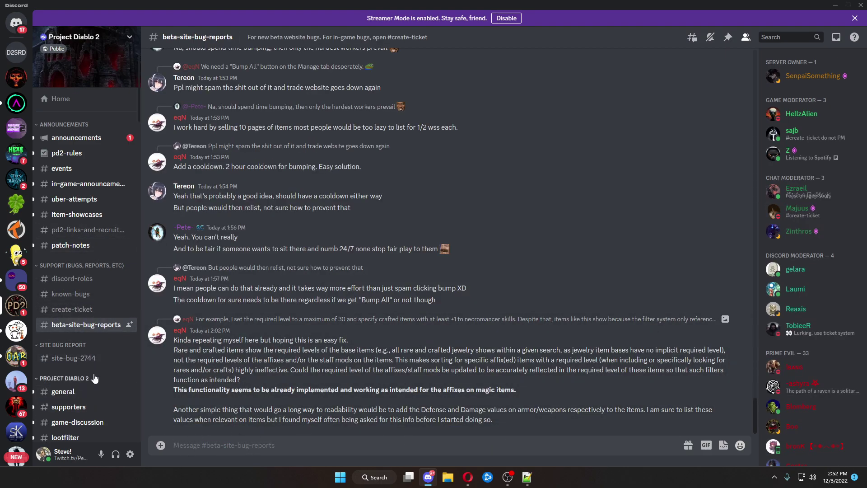
{"action": "key", "text": "ctrl+v"}
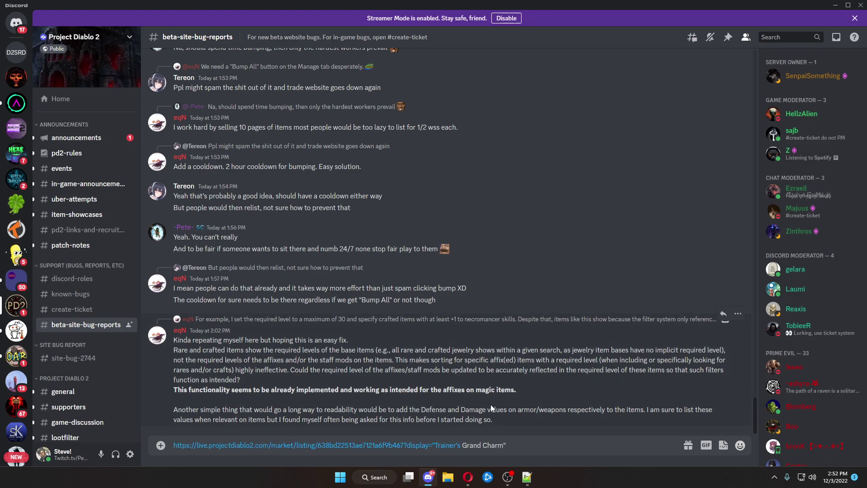
{"action": "key", "text": "Return"}
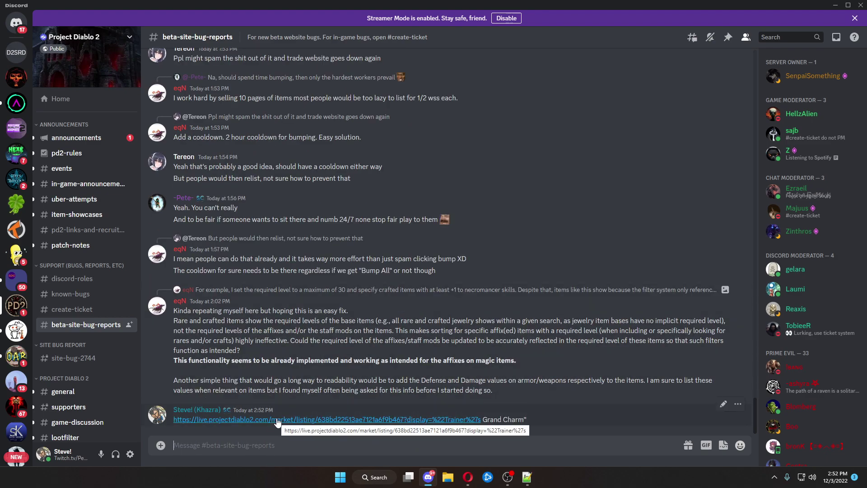
{"action": "left_click", "coordinate": [278, 420]}
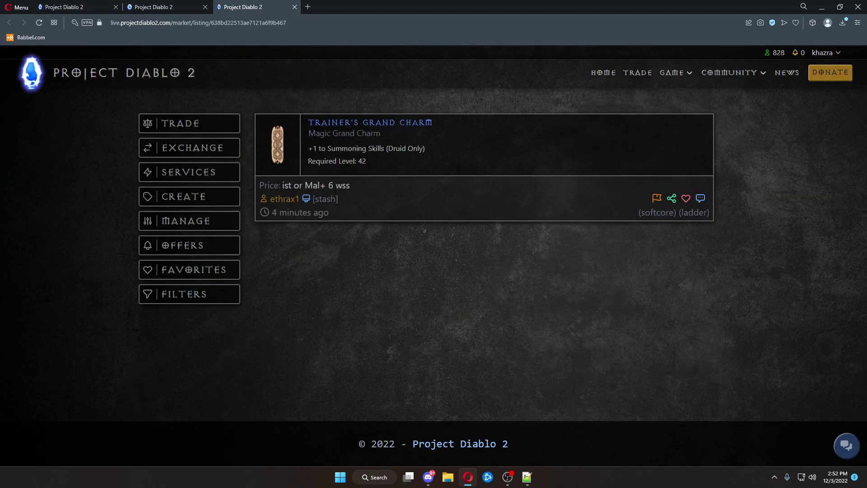
Delete the posted link message from the channel
{"action": "left_click", "coordinate": [429, 477]}
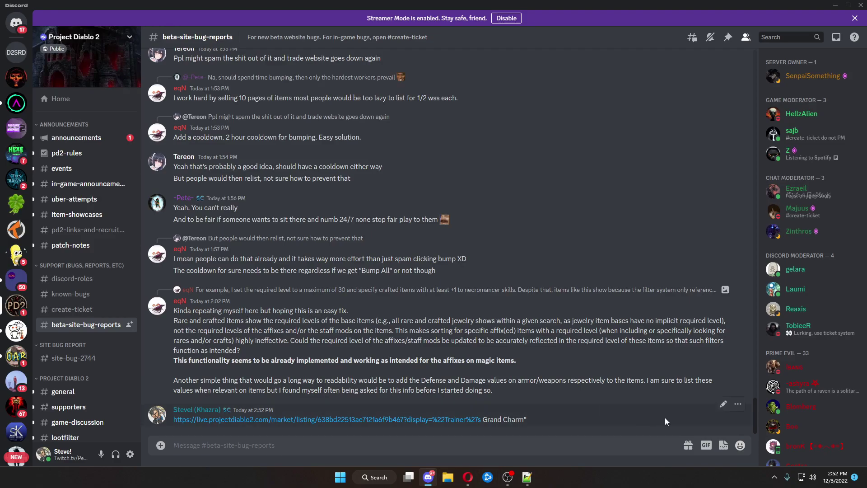
{"action": "left_click", "coordinate": [724, 404]}
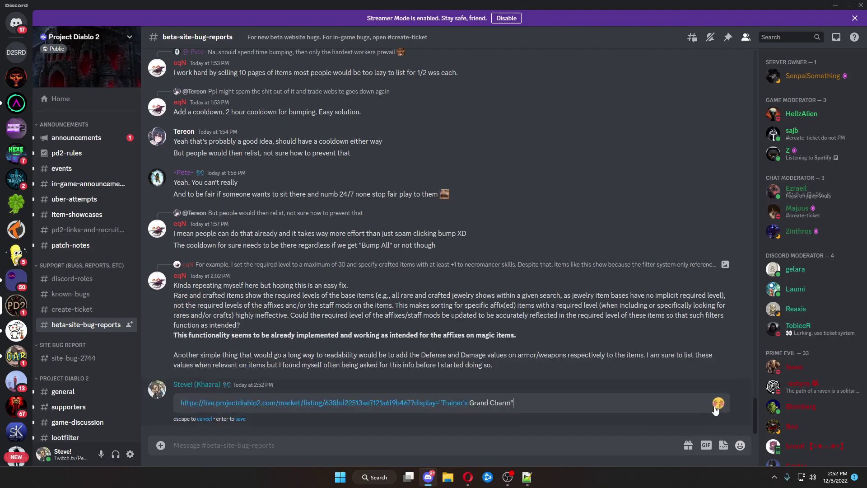
{"action": "left_click", "coordinate": [204, 419]}
{"action": "left_click", "coordinate": [738, 404]}
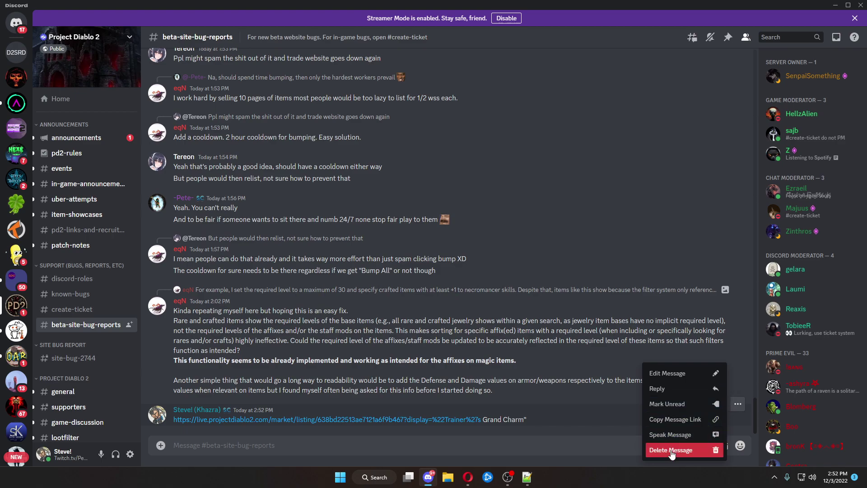
{"action": "left_click", "coordinate": [691, 450]}
{"action": "left_click", "coordinate": [510, 288]}
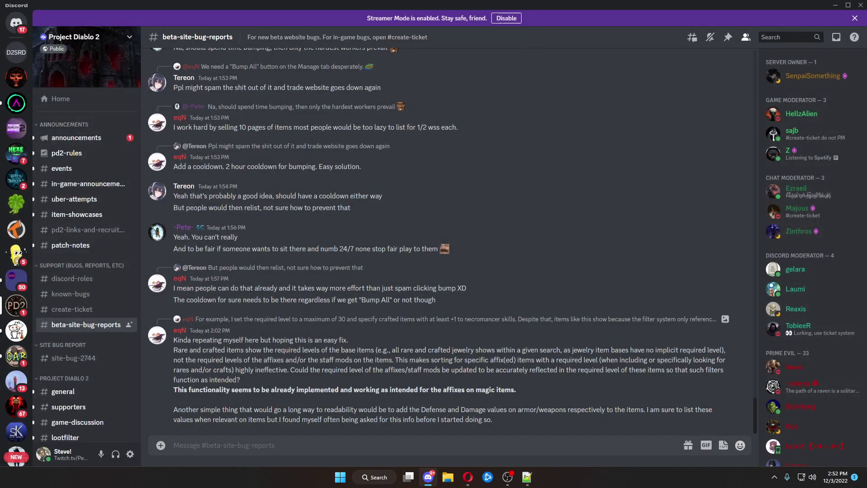
Copy the ready-made whisper message for the Trainer's Grand Charm seller
{"action": "key", "text": "alt+Tab"}
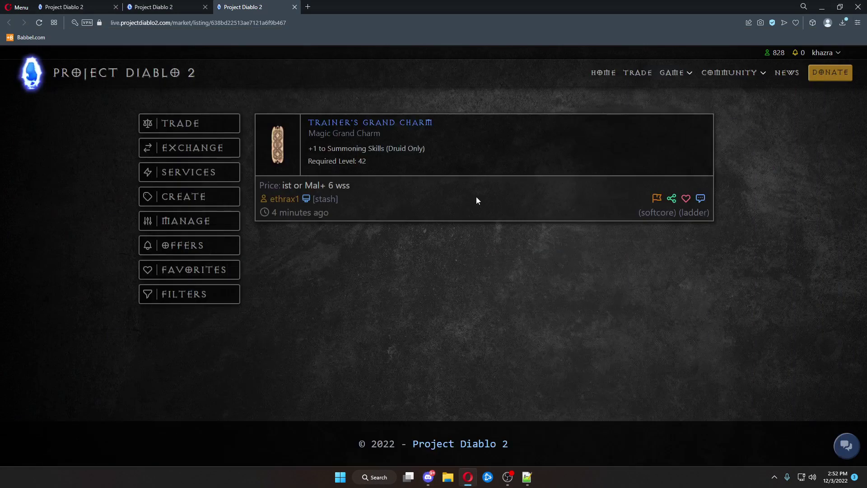
{"action": "left_click", "coordinate": [306, 202]}
{"action": "left_click", "coordinate": [428, 474]}
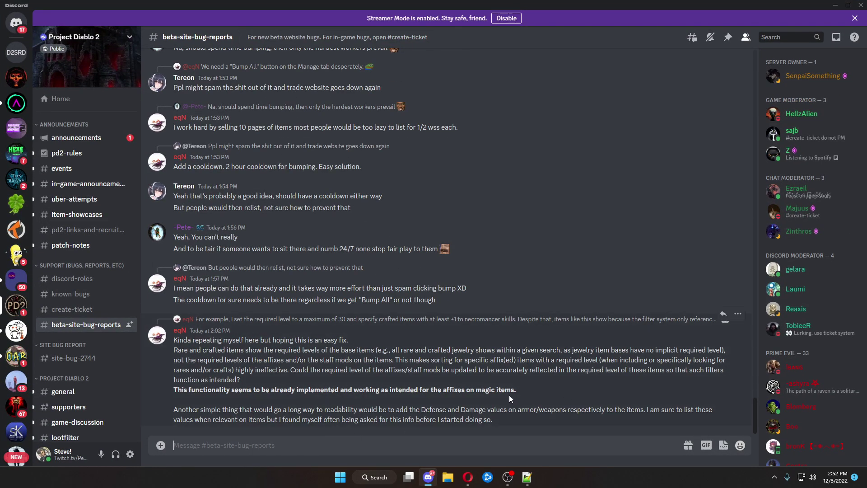
{"action": "key", "text": "ctrl+v"}
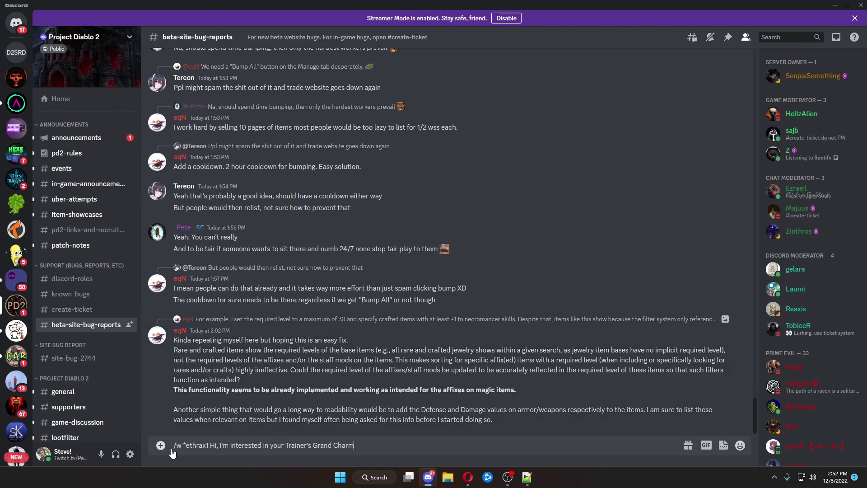
{"action": "left_click_drag", "start_coordinate": [186, 445], "coordinate": [222, 445]}
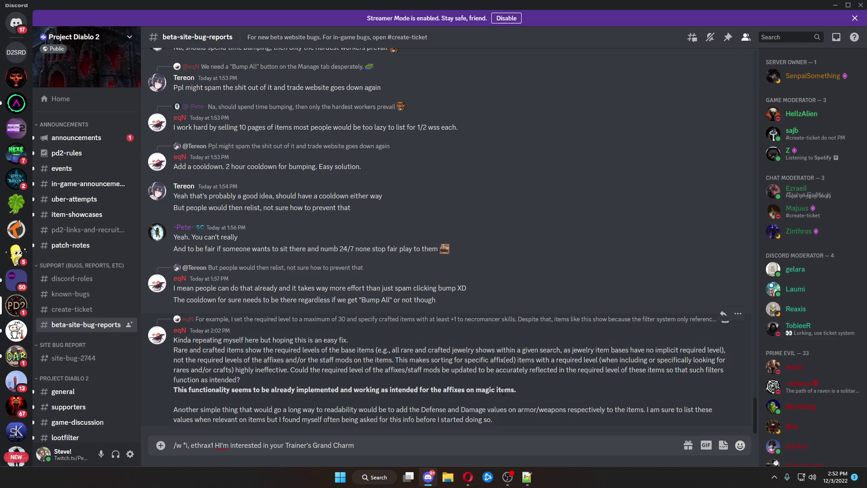
{"action": "key", "text": "ctrl+a"}
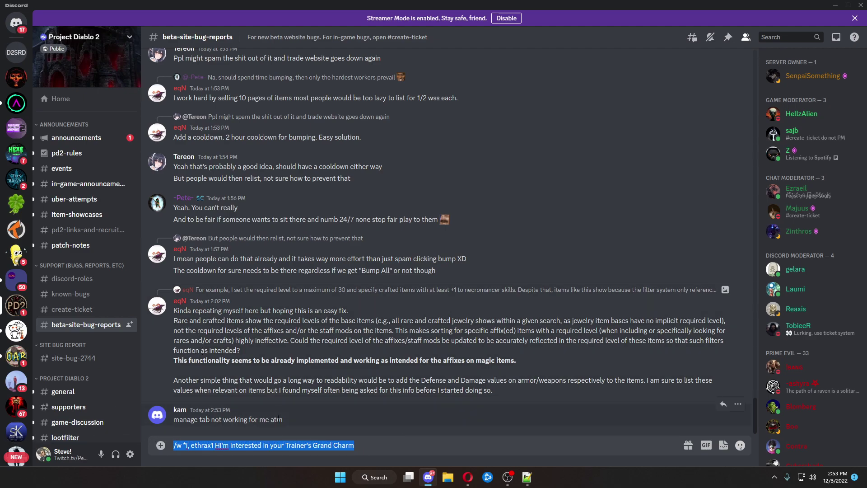
{"action": "key", "text": "BackSpace"}
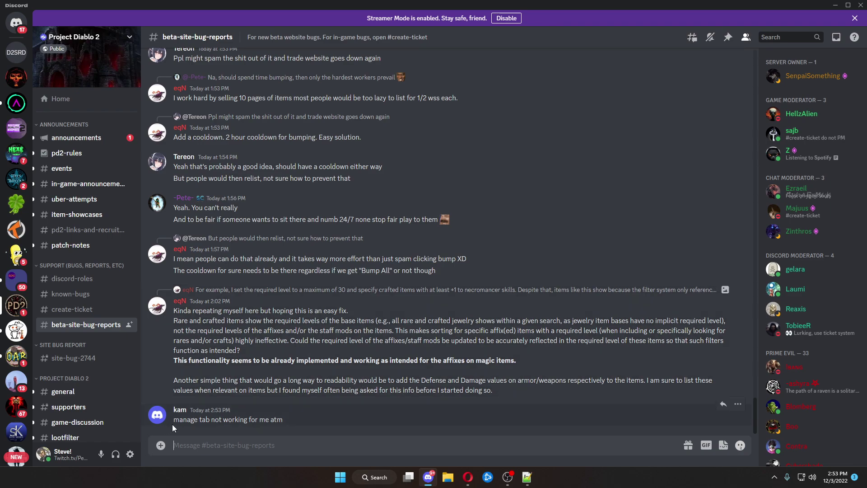
{"action": "left_click_drag", "start_coordinate": [179, 420], "coordinate": [288, 422]}
{"action": "left_click", "coordinate": [351, 420]}
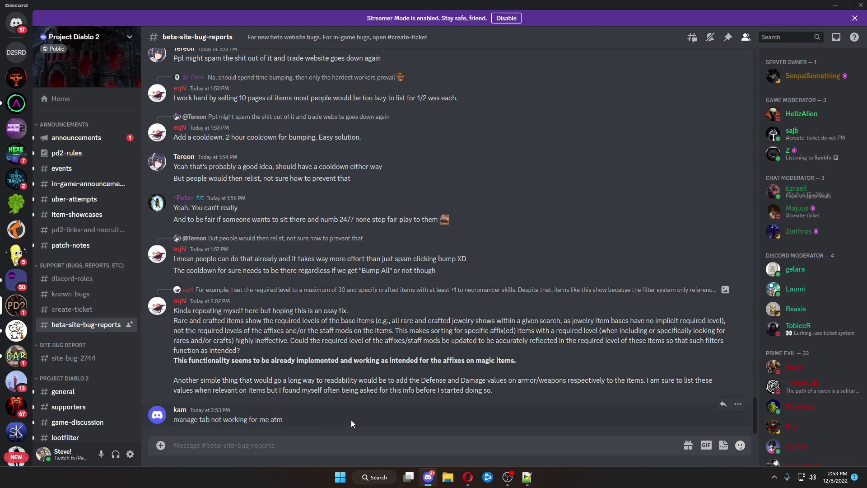